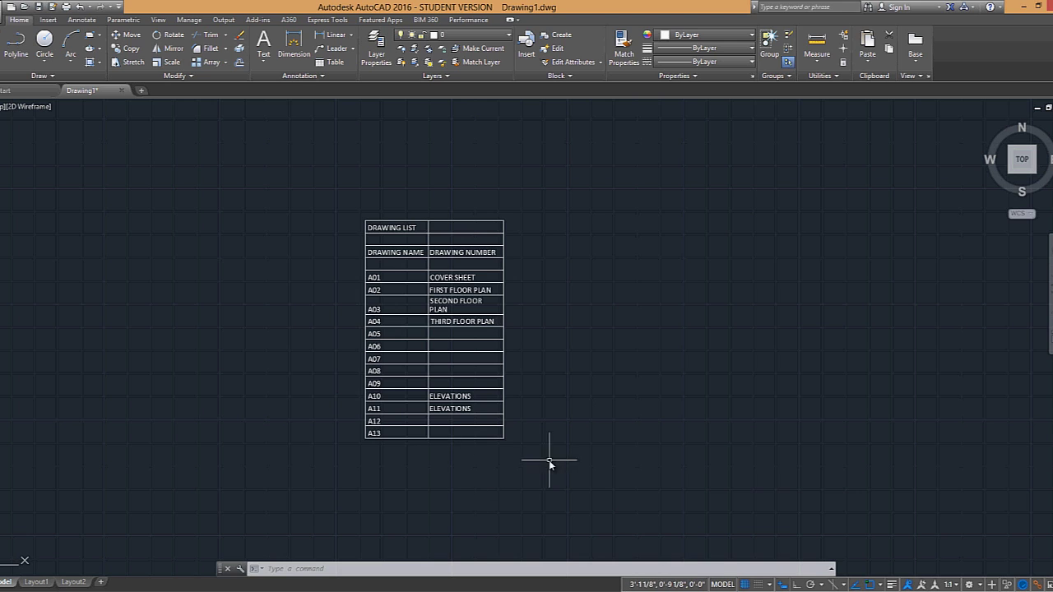
# Pan the drawing right and bring up the Insert Object dialog with INSERTOBJ, clear of the table.
pyautogui.hotkey('ctrl', '0')
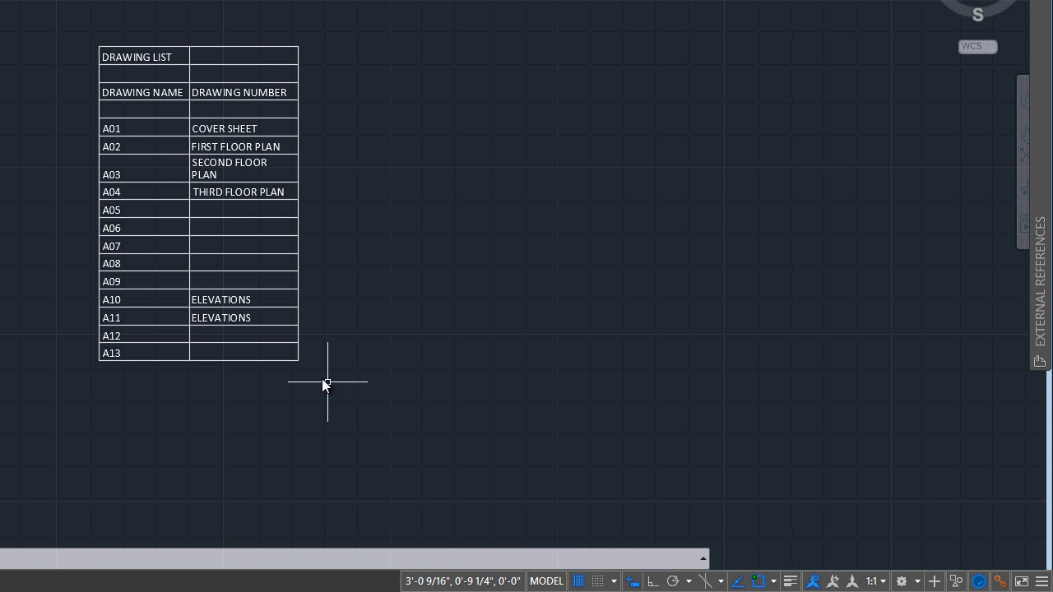
pyautogui.moveTo(0, 307); pyautogui.dragTo(25, 308, button='middle')
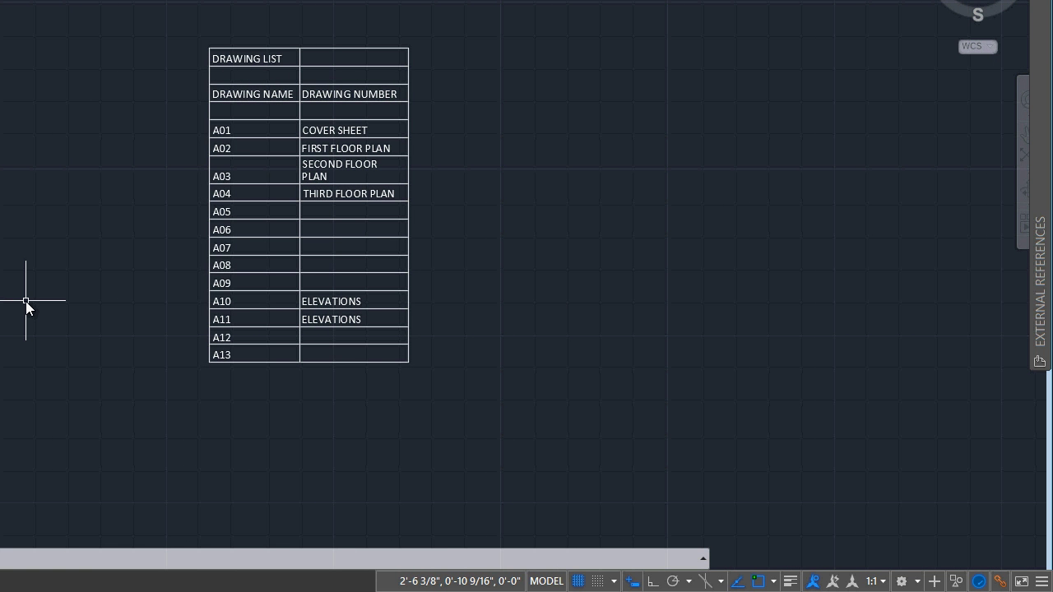
pyautogui.write('INSERTo')
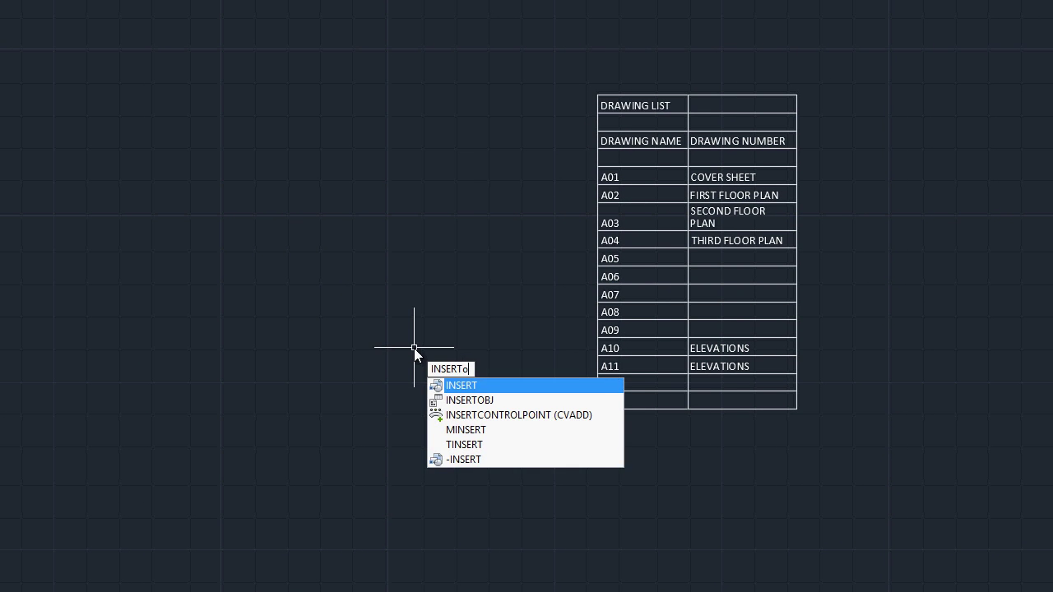
pyautogui.write('bj')
pyautogui.press('Return')
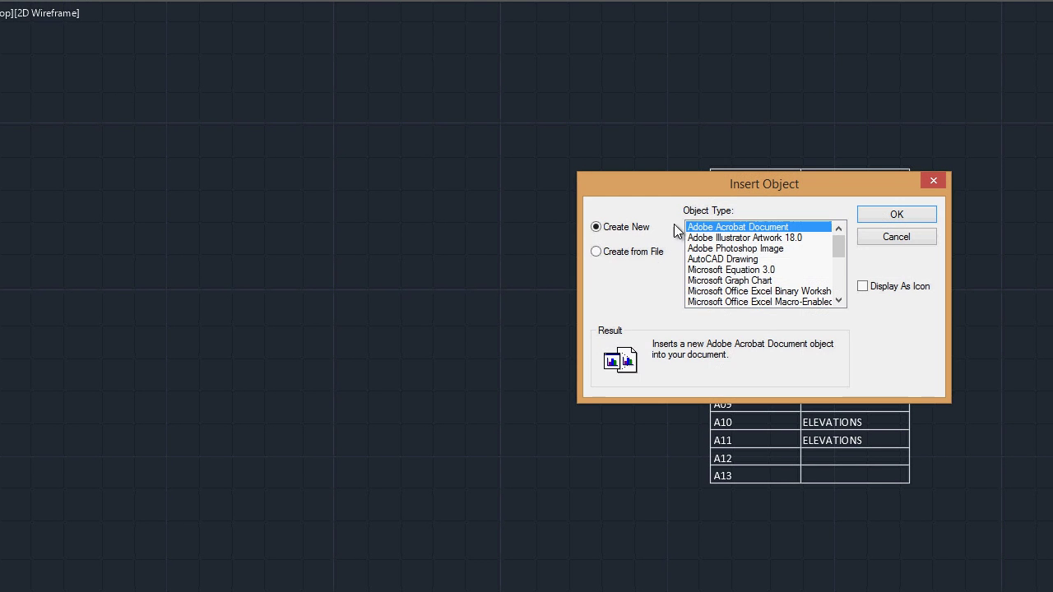
pyautogui.moveTo(682, 188); pyautogui.dragTo(302, 185)
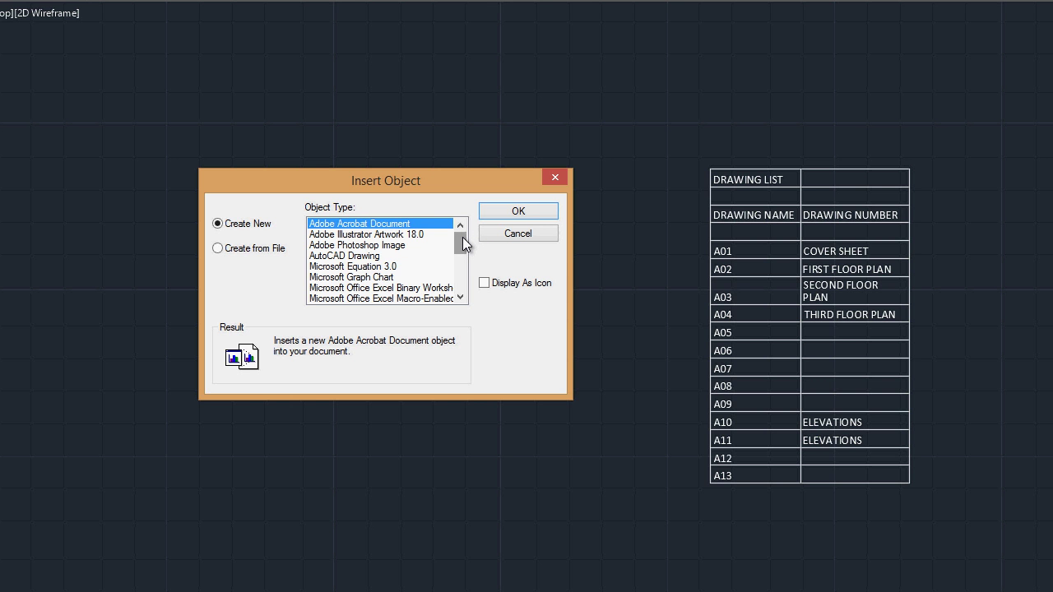
pyautogui.moveTo(462, 239)
pyautogui.mouseDown()
pyautogui.moveTo(458, 277)
pyautogui.moveTo(467, 229)
pyautogui.mouseUp()
# Preview object types: Illustrator Artwork, Photoshop Image, Acrobat Document, Wordpad Document and Paintbrush Picture.
pyautogui.click(374, 234)
pyautogui.click(366, 245)
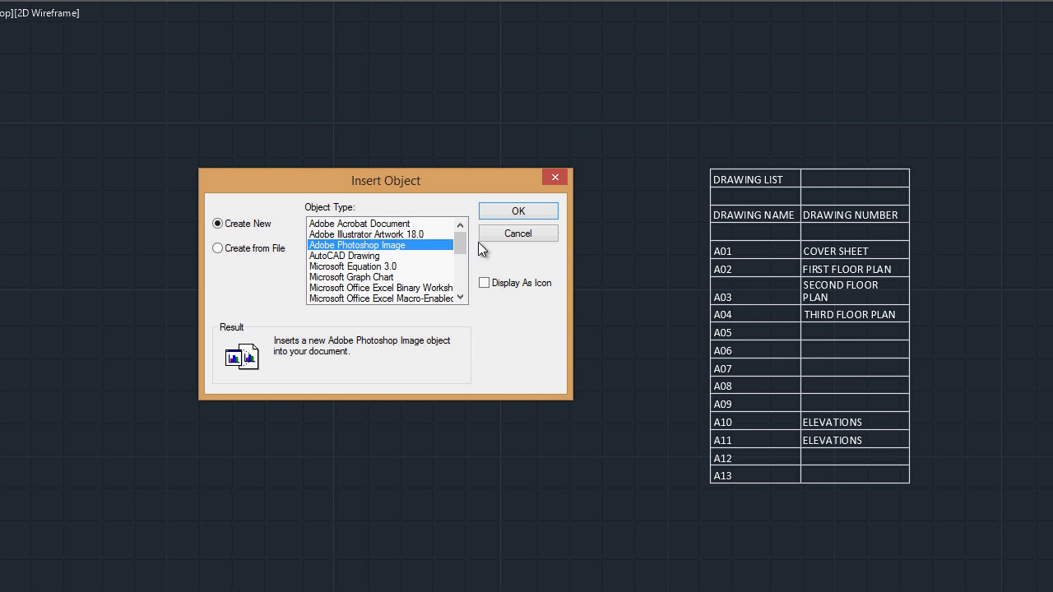
pyautogui.click(399, 224)
pyautogui.moveTo(461, 239); pyautogui.dragTo(458, 294)
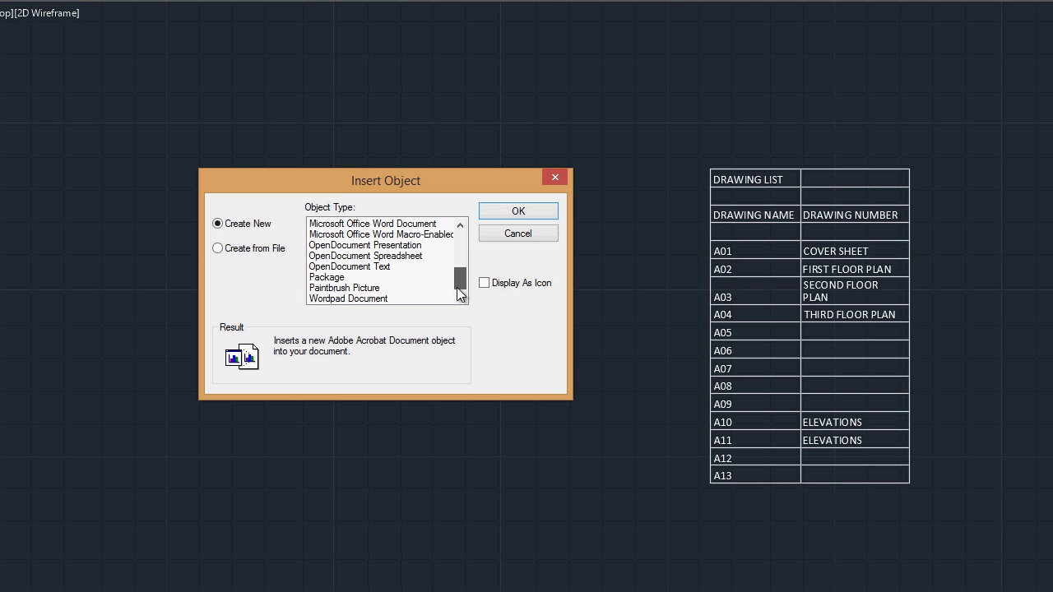
pyautogui.click(343, 298)
pyautogui.click(339, 287)
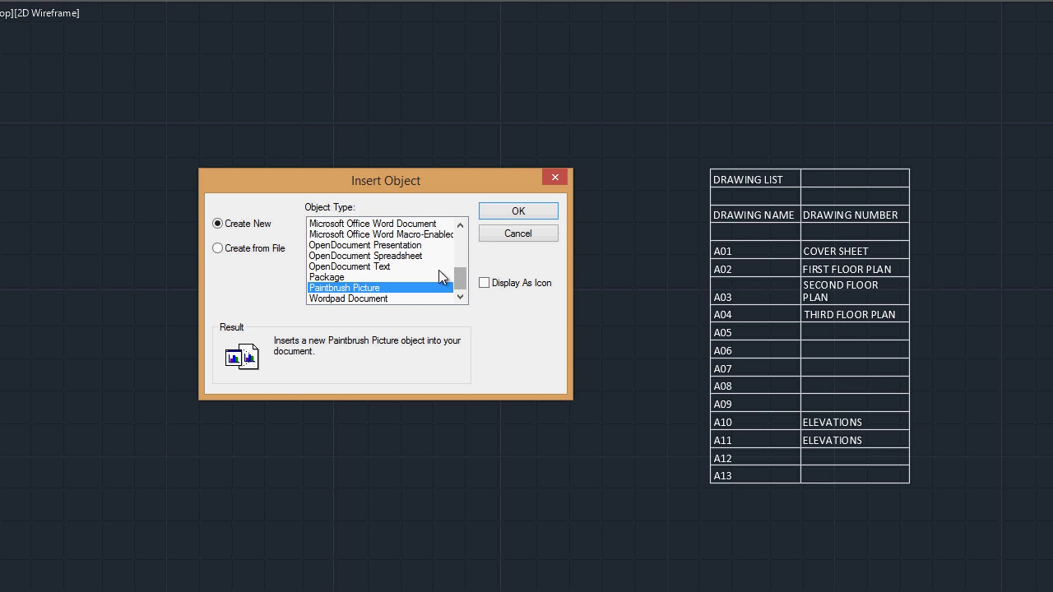
pyautogui.moveTo(456, 279); pyautogui.dragTo(460, 262)
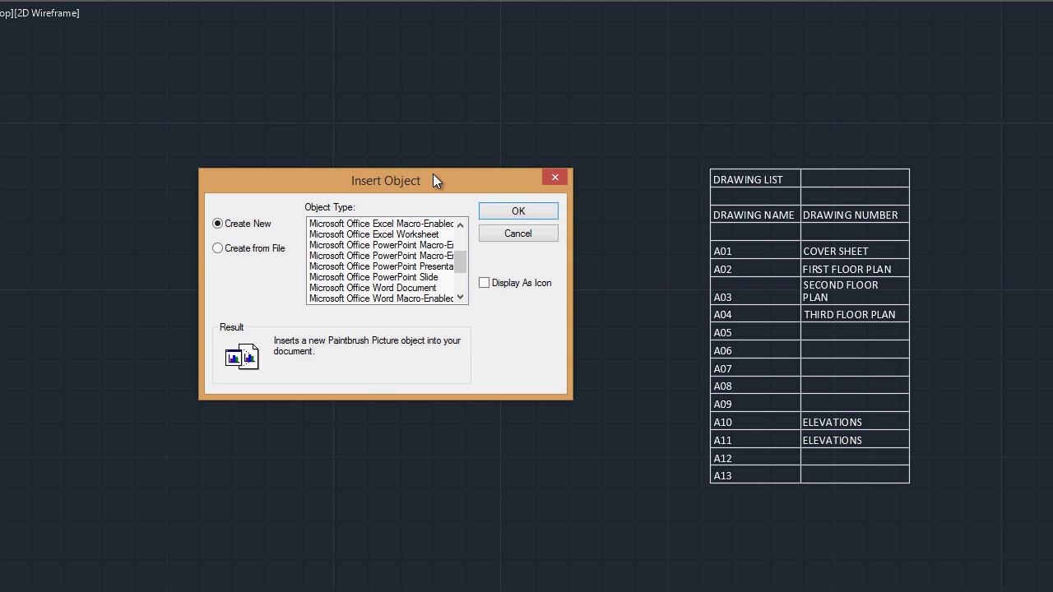
# Use Create from File with EXCEL SPREADSHEET from the Desktop and enable Link.
pyautogui.click(218, 248)
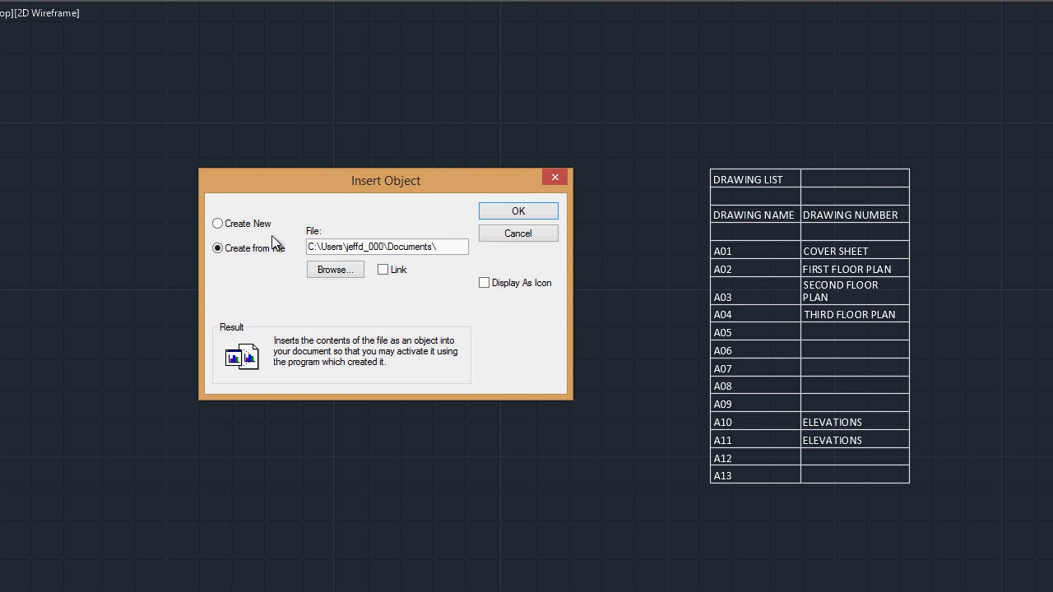
pyautogui.click(329, 269)
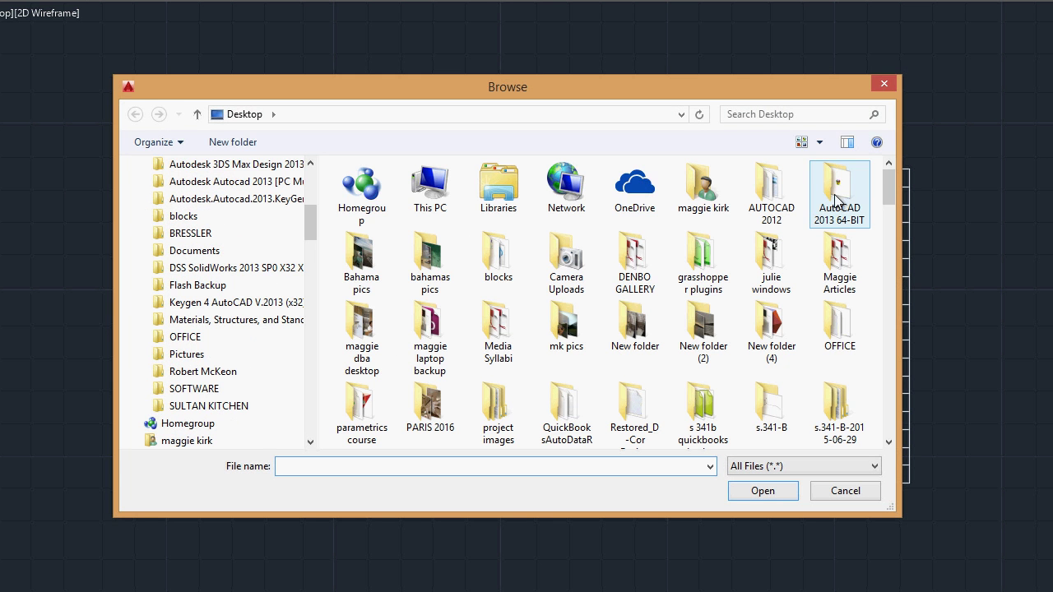
pyautogui.scroll(-5, 874, 345)
pyautogui.scroll(-5, 872, 362)
pyautogui.scroll(1, 869, 388)
pyautogui.scroll(5, 884, 363)
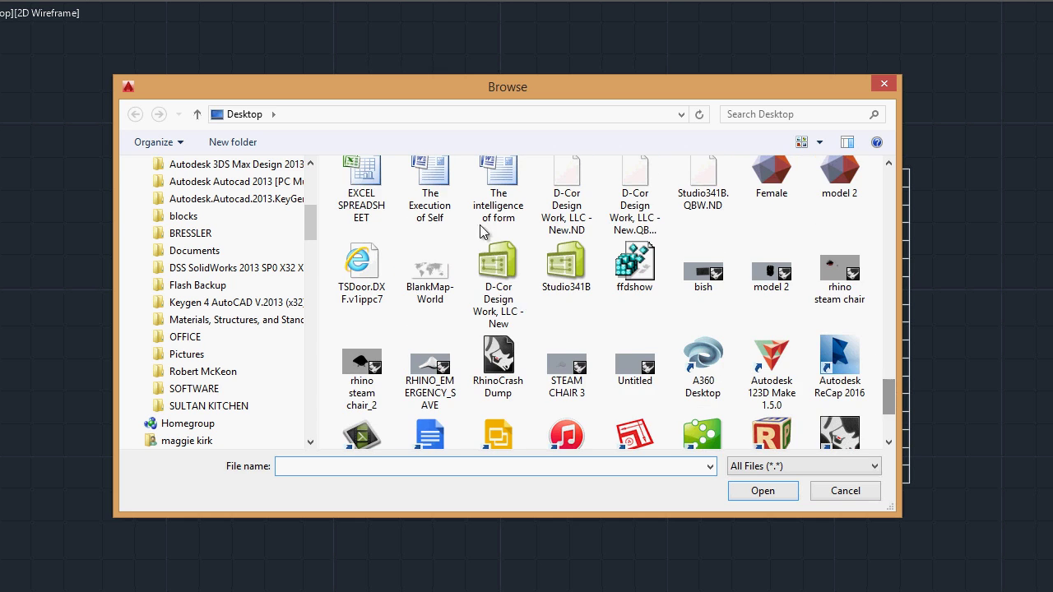
pyautogui.doubleClick(362, 181)
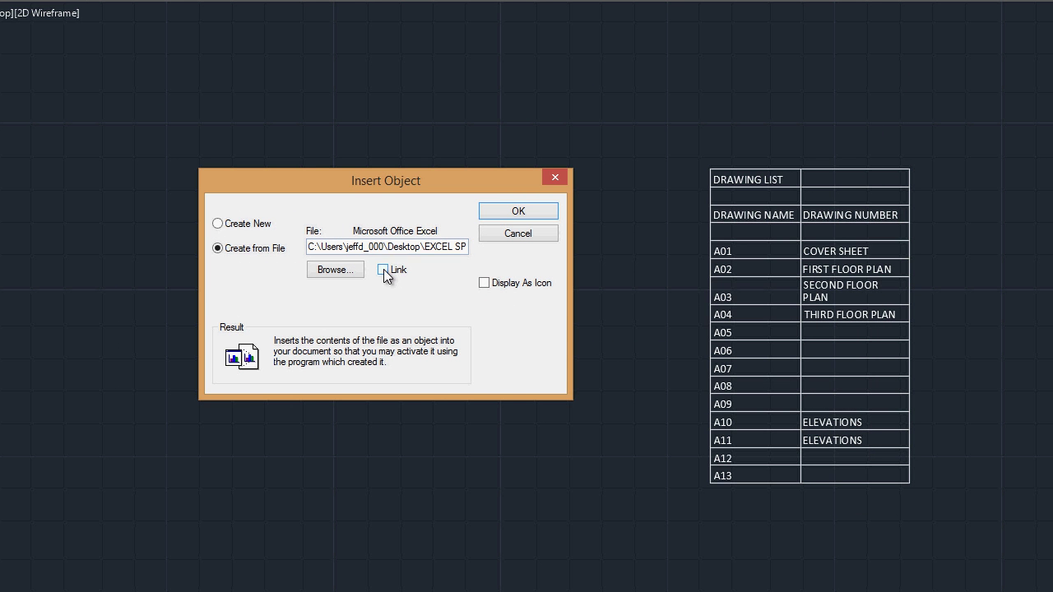
pyautogui.click(384, 270)
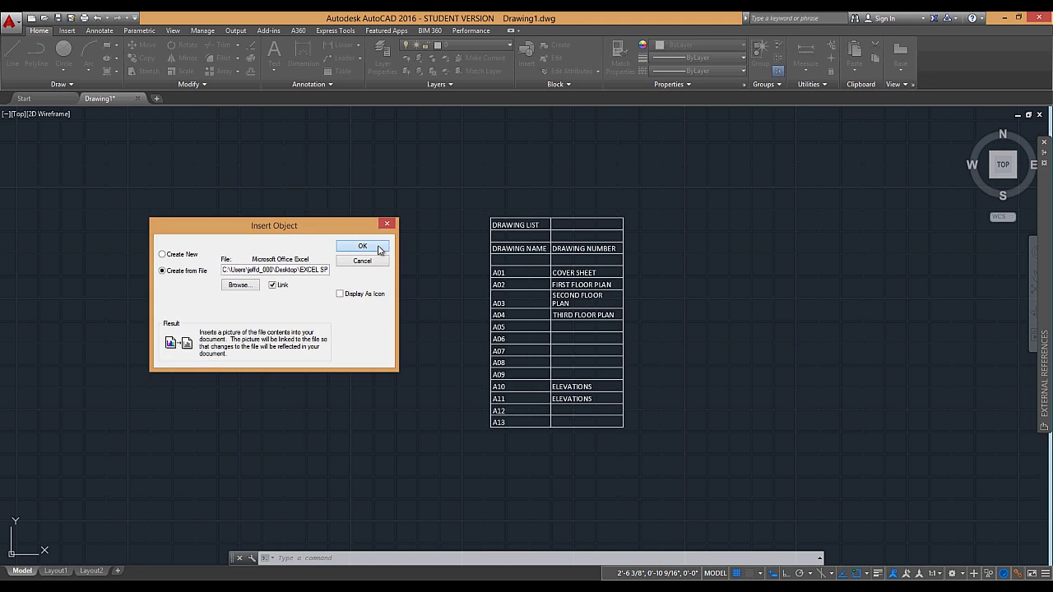
# Insert the linked spreadsheet and window-select it for a MOVE.
pyautogui.click(440, 228)
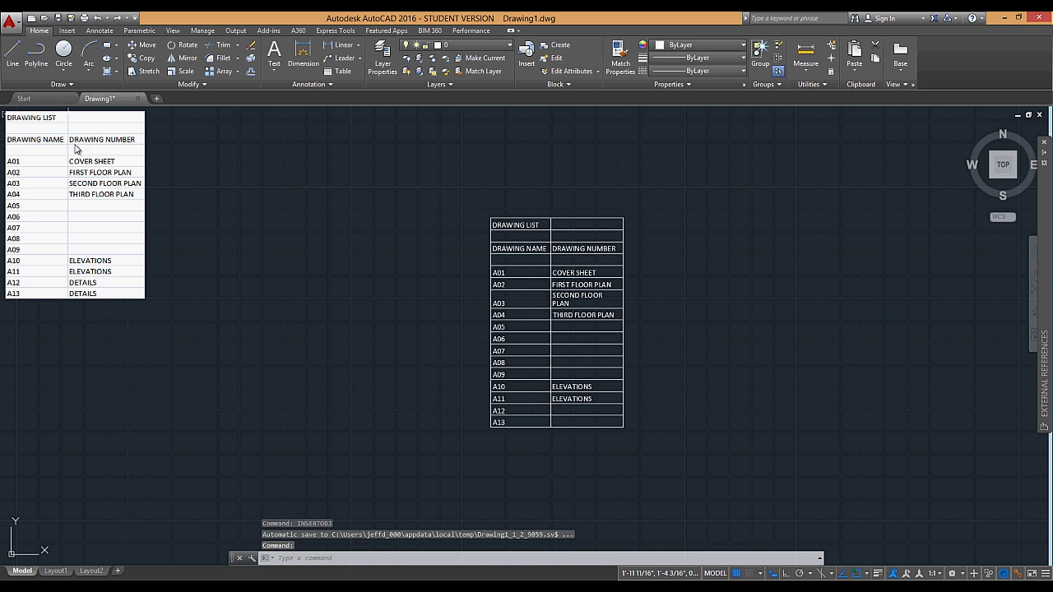
pyautogui.press('m')
pyautogui.press('Return')
pyautogui.click(181, 310)
pyautogui.click(132, 164)
pyautogui.press('Return')
# Move the linked table to the left of the original DRAWING LIST table and select it.
pyautogui.click(172, 179)
pyautogui.click(459, 297)
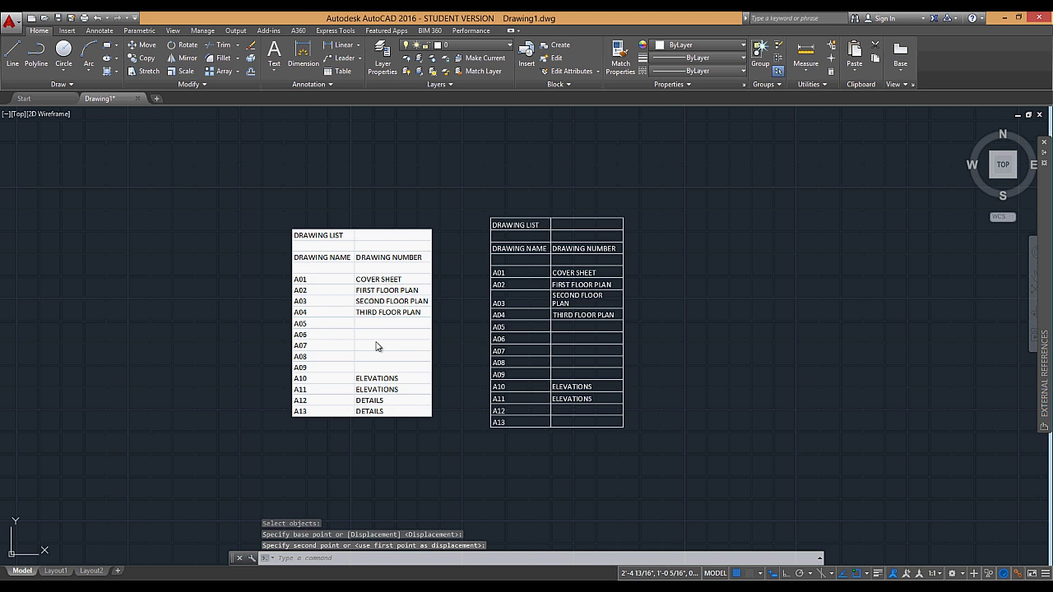
pyautogui.scroll(3, 370, 328)
pyautogui.scroll(-2, 369, 328)
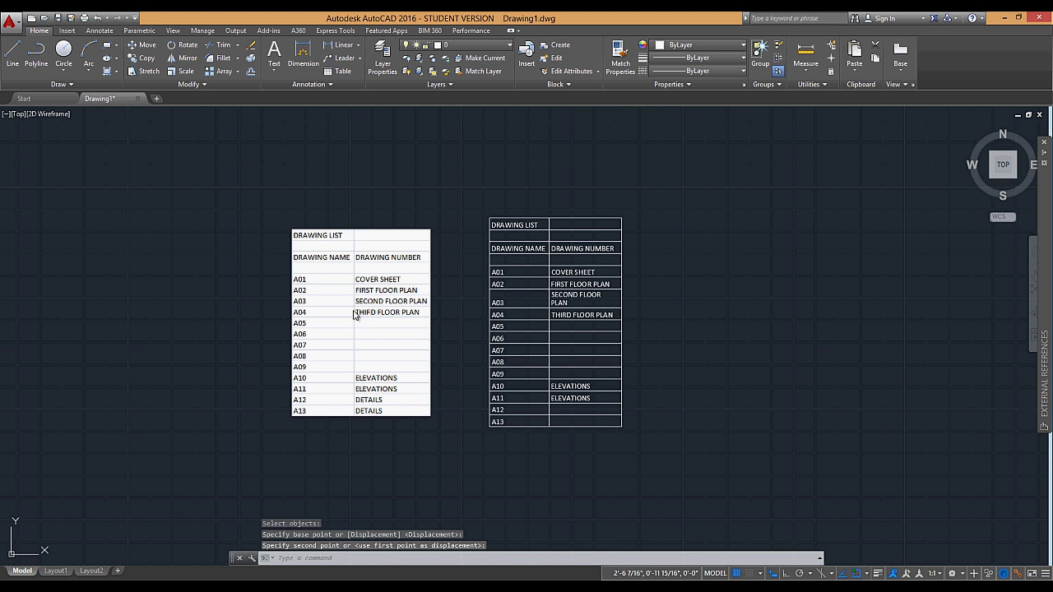
pyautogui.click(383, 236)
# Edit the linked spreadsheet in Excel, entering RCP PLANS in B9 for A05.
pyautogui.doubleClick(383, 236)
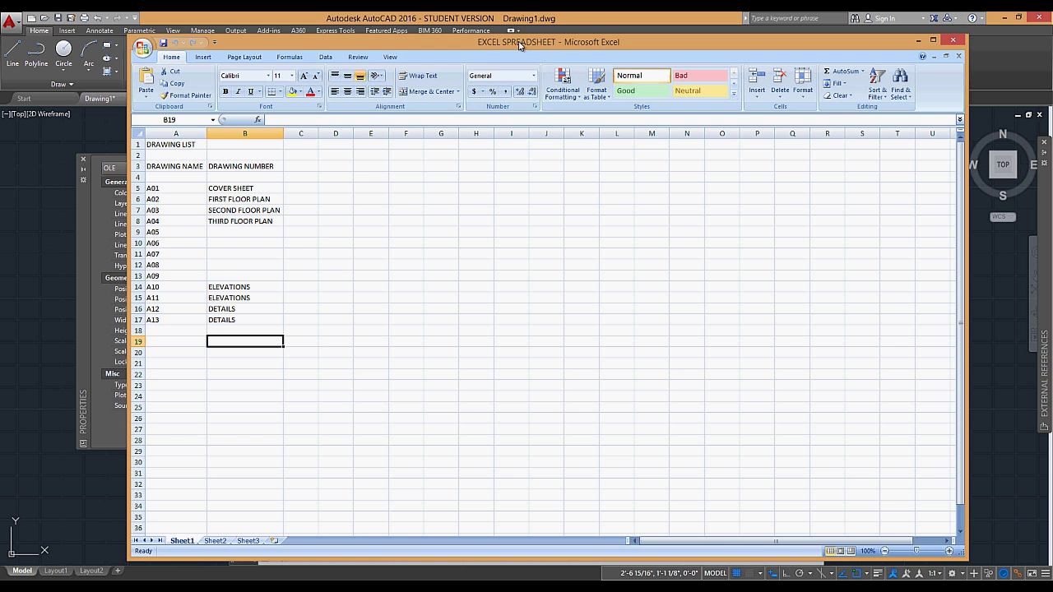
pyautogui.click(231, 235)
pyautogui.write('r')
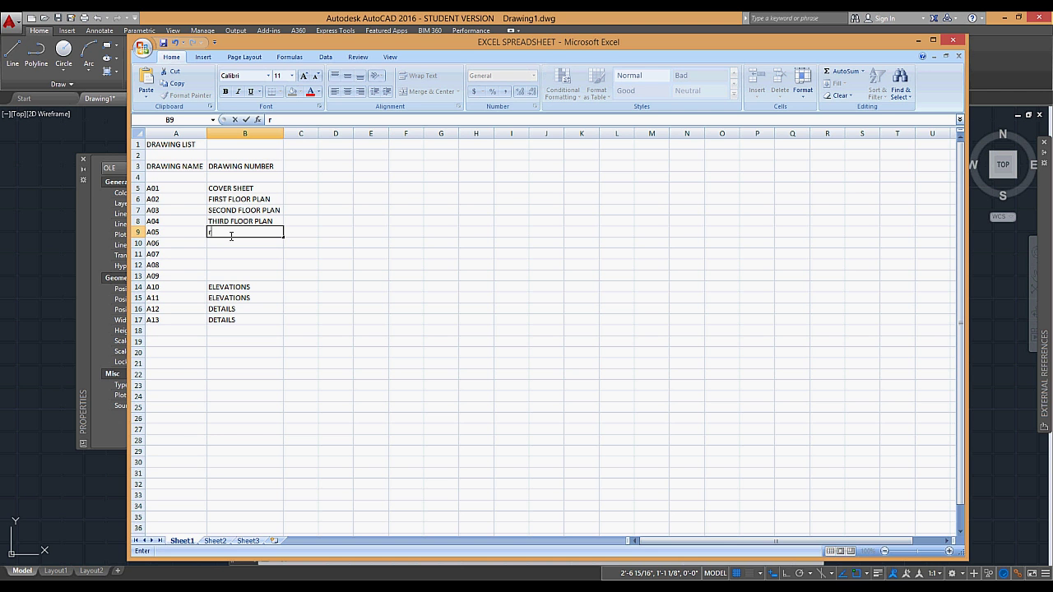
pyautogui.write('RCP PLANS')
pyautogui.press('Return')
# Enter ELECTRICAL PLANS in B10 for A06 and return to the AutoCAD drawing.
pyautogui.write('ELECTIR')
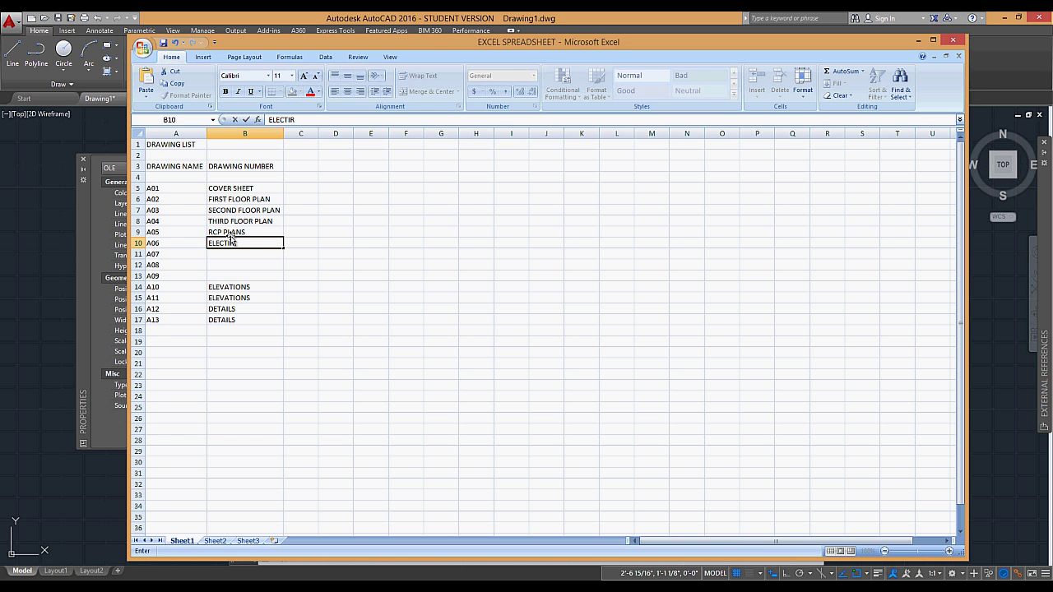
pyautogui.press('BackSpace')
pyautogui.press('BackSpace')
pyautogui.write('RCIA')
pyautogui.press('BackSpace')
pyautogui.press('BackSpace')
pyautogui.press('BackSpace')
pyautogui.press('BackSpace')
pyautogui.write('ICAL PLANS')
pyautogui.click(322, 240)
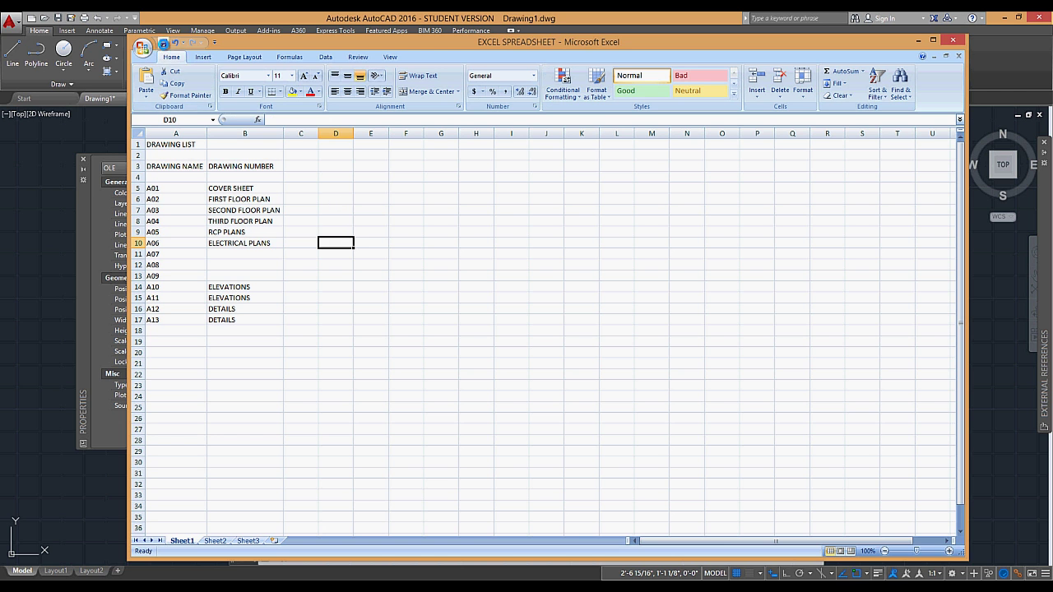
pyautogui.click(81, 183)
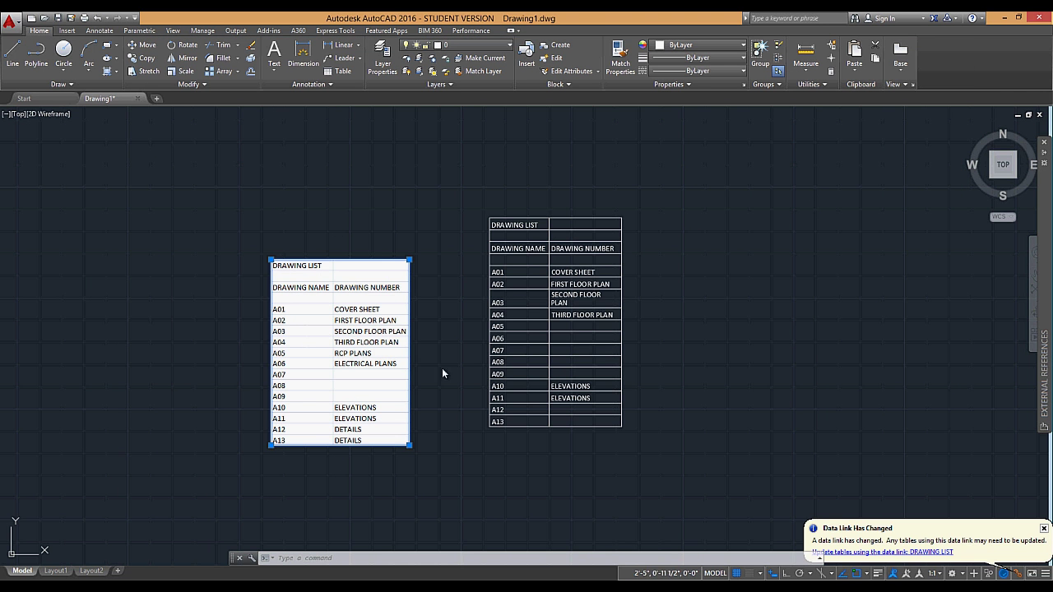
# Close the Data Link Has Changed balloon, deselect the linked table and pan/zoom out.
pyautogui.click(1042, 527)
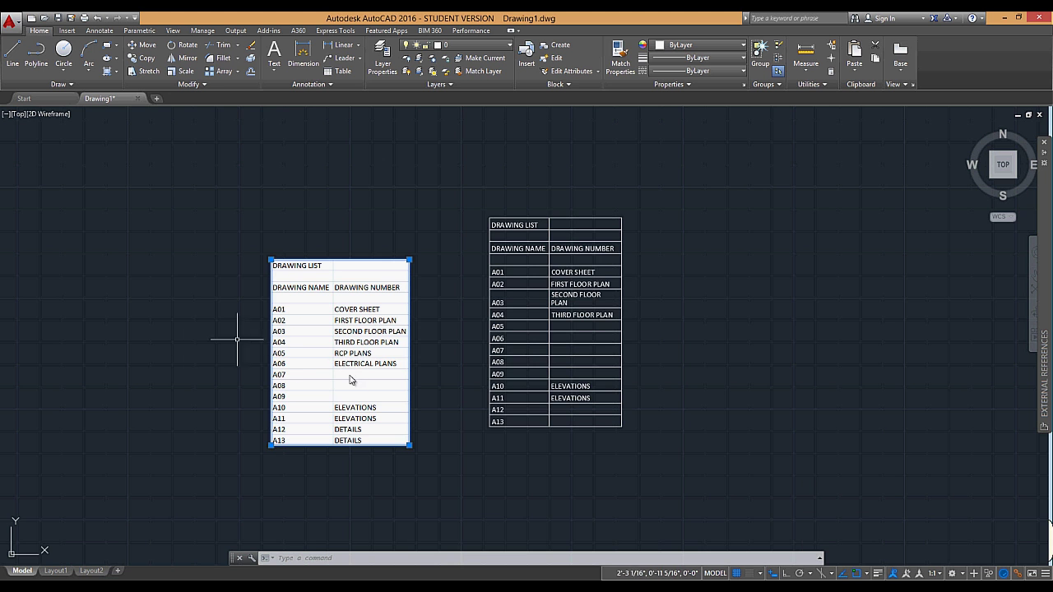
pyautogui.scroll(2, 349, 363)
pyautogui.scroll(-2, 372, 352)
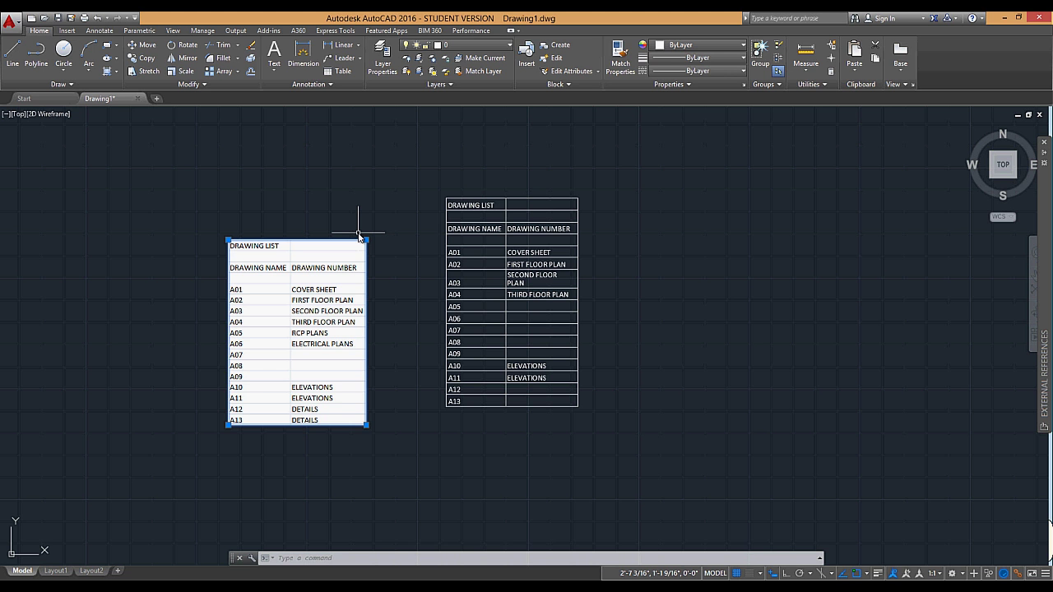
pyautogui.click(359, 237)
pyautogui.press('Escape')
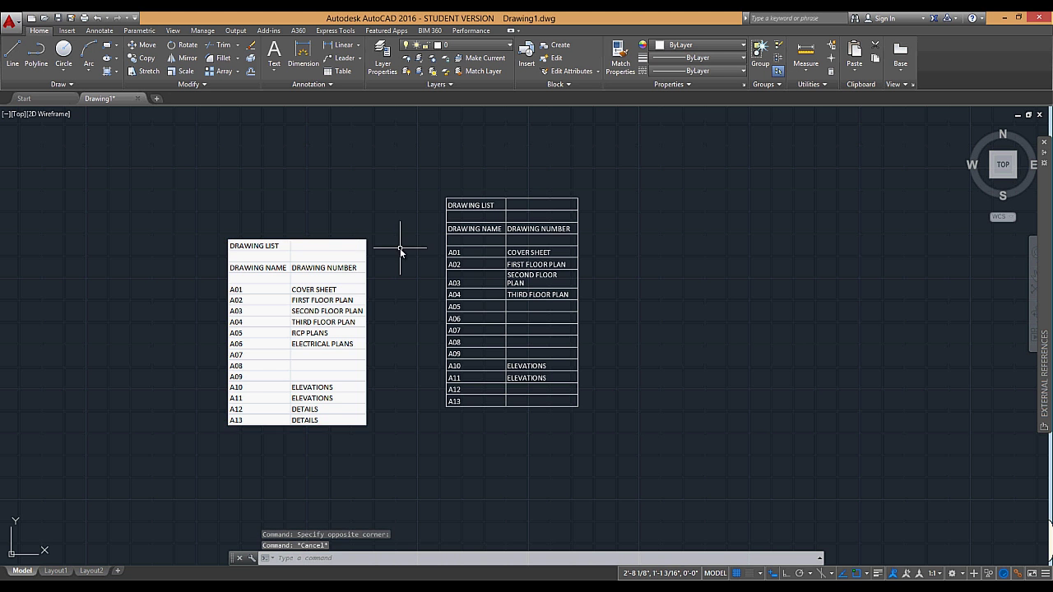
pyautogui.moveTo(401, 252); pyautogui.dragTo(379, 237, button='middle')
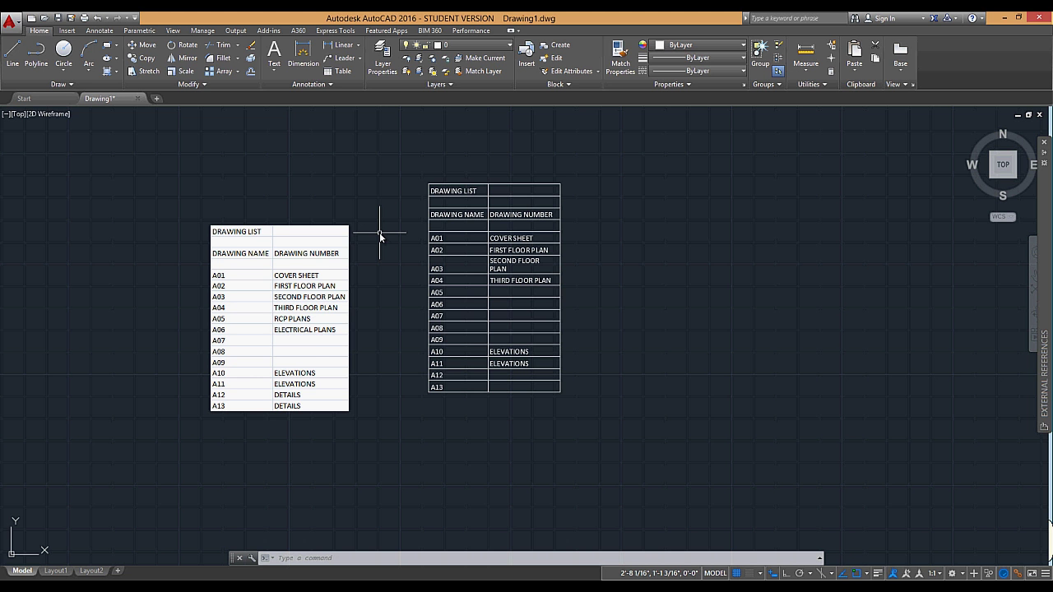
pyautogui.scroll(-2, 411, 287)
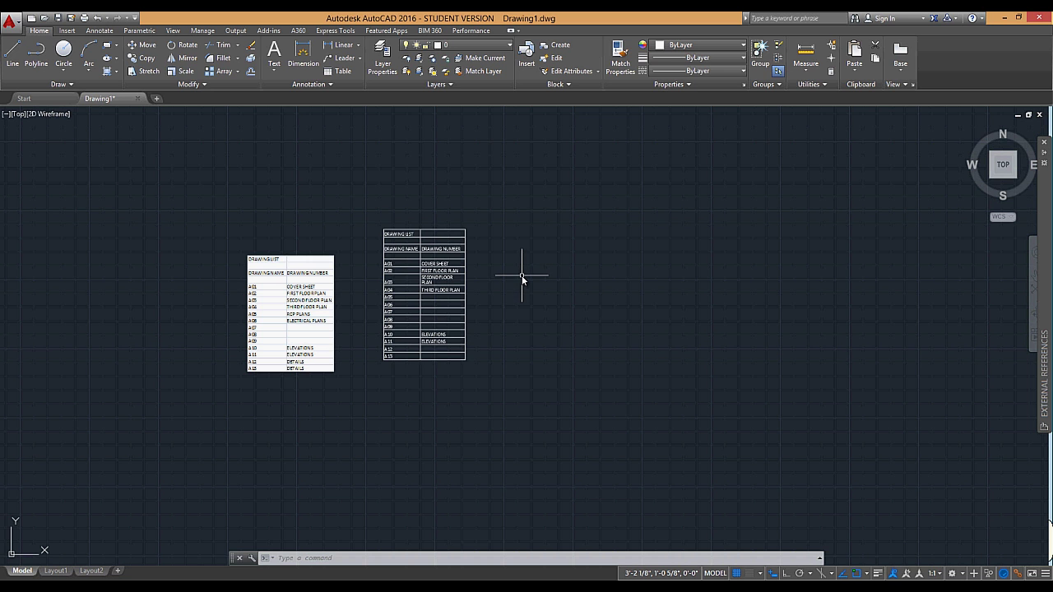
# Bring up the External References palette via XREF, shift it left and expand its Attach menu.
pyautogui.write('XREF')
pyautogui.press('Return')
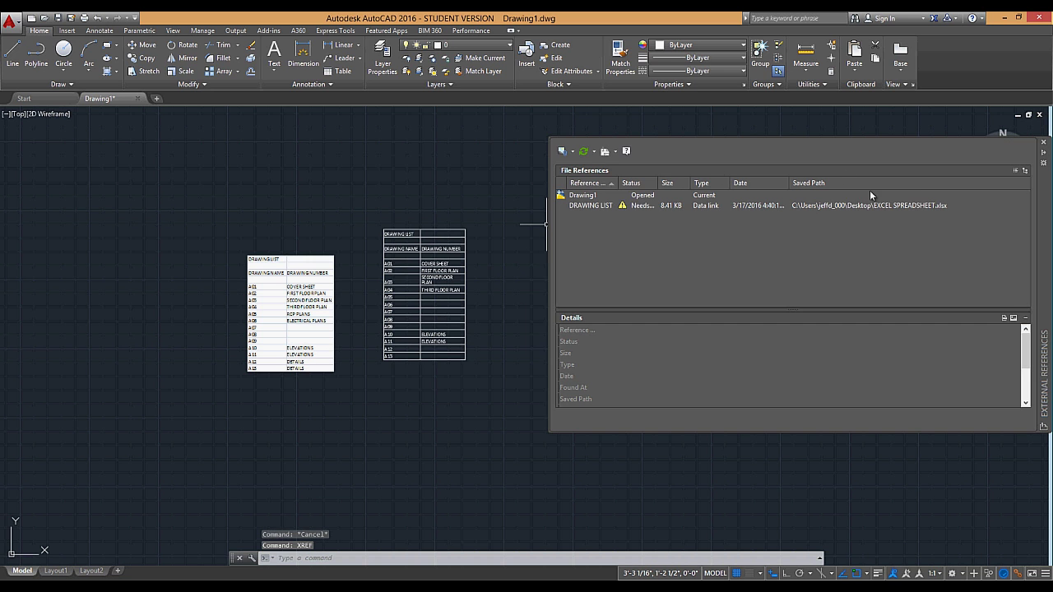
pyautogui.moveTo(1042, 167); pyautogui.dragTo(991, 181)
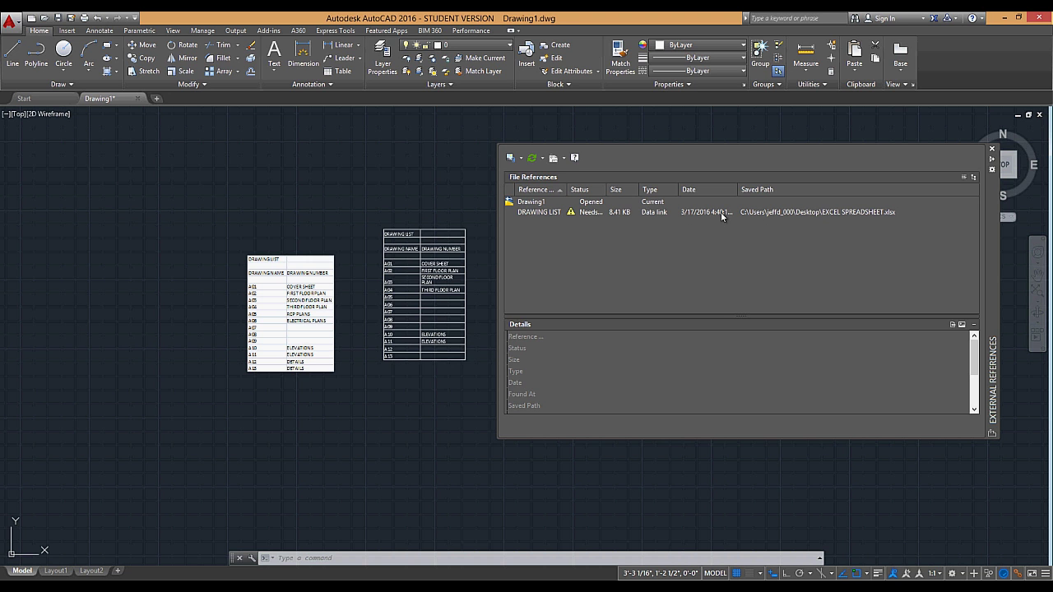
pyautogui.click(511, 158)
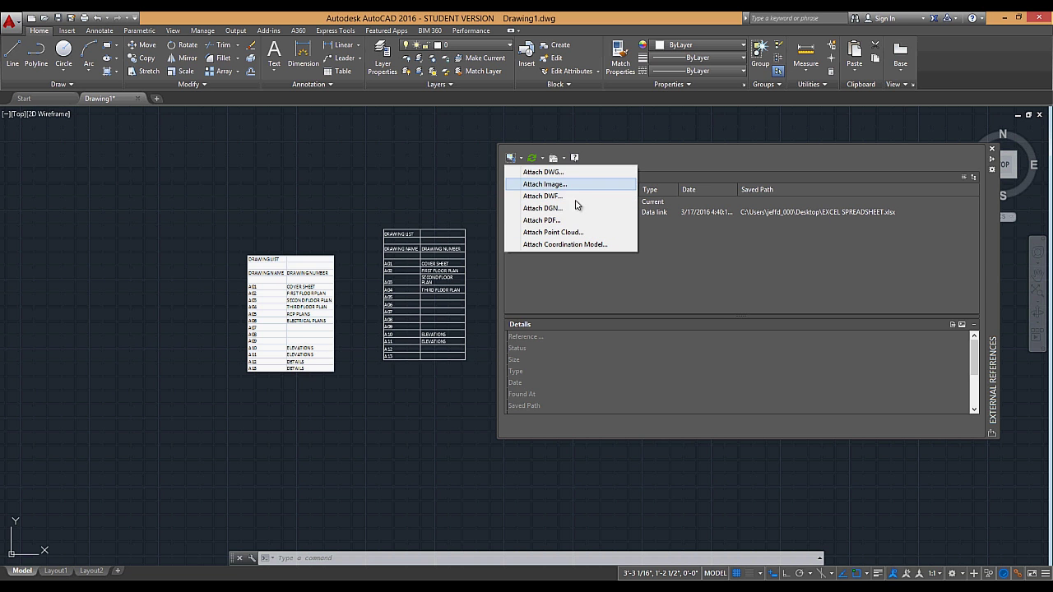
# Attach an image, choosing the river landscape photo from the Desktop in thumbnail view.
pyautogui.click(529, 186)
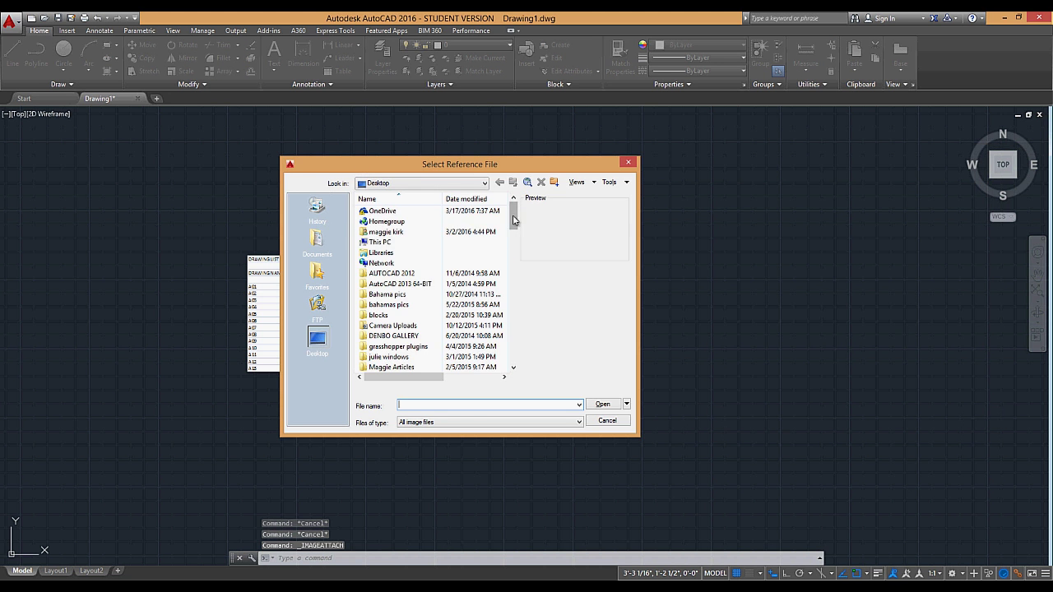
pyautogui.scroll(-8, 509, 247)
pyautogui.click(593, 181)
pyautogui.click(610, 218)
pyautogui.moveTo(515, 219); pyautogui.dragTo(514, 280)
pyautogui.click(470, 299)
pyautogui.doubleClick(470, 298)
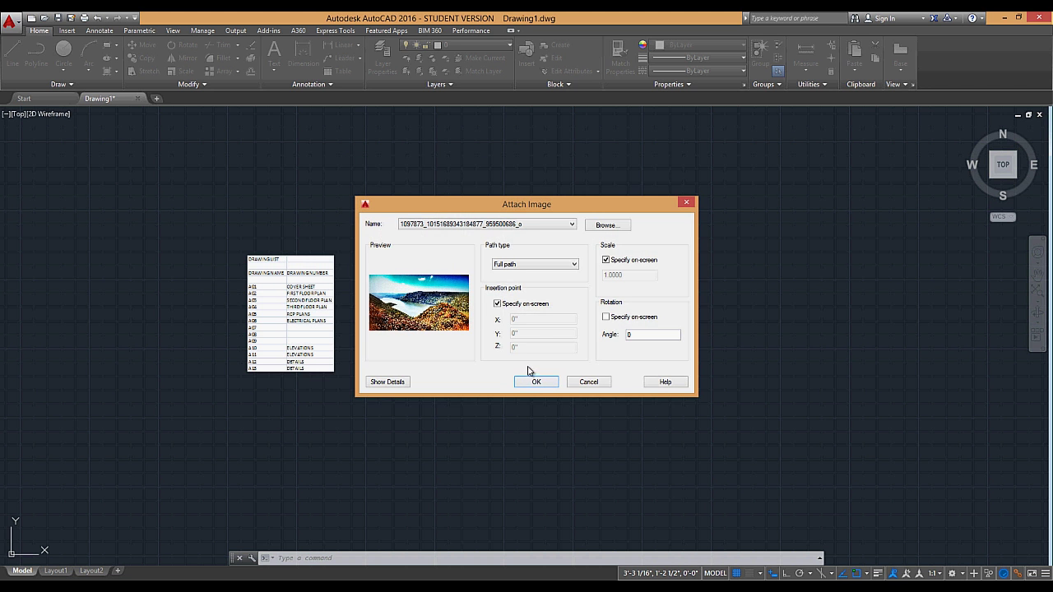
# Place the photo beside the drawing list tables at scale 1 and frame the view.
pyautogui.click(533, 381)
pyautogui.click(538, 292)
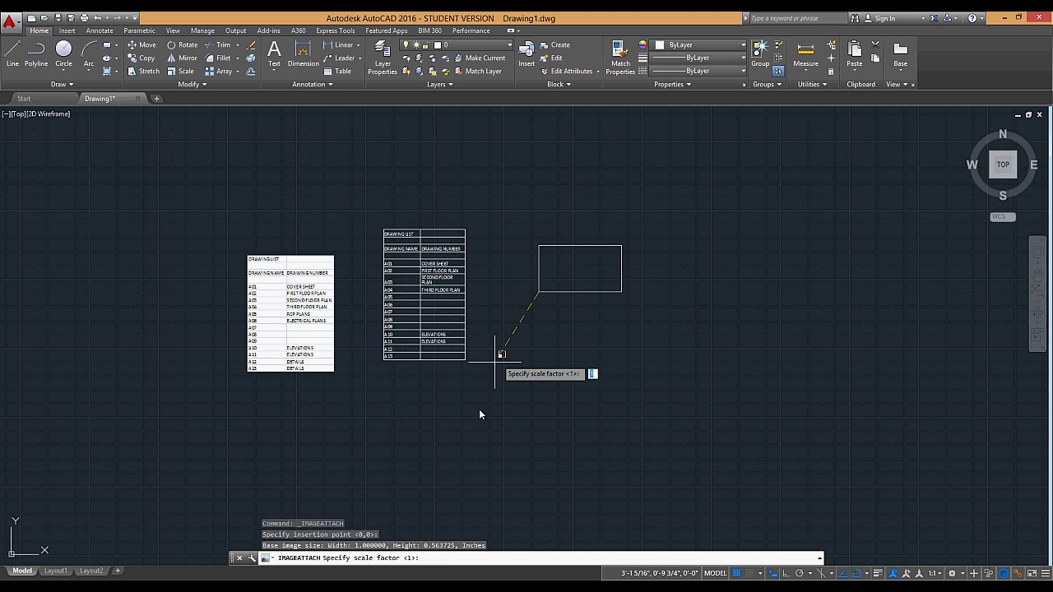
pyautogui.click(657, 301)
pyautogui.scroll(5, 642, 227)
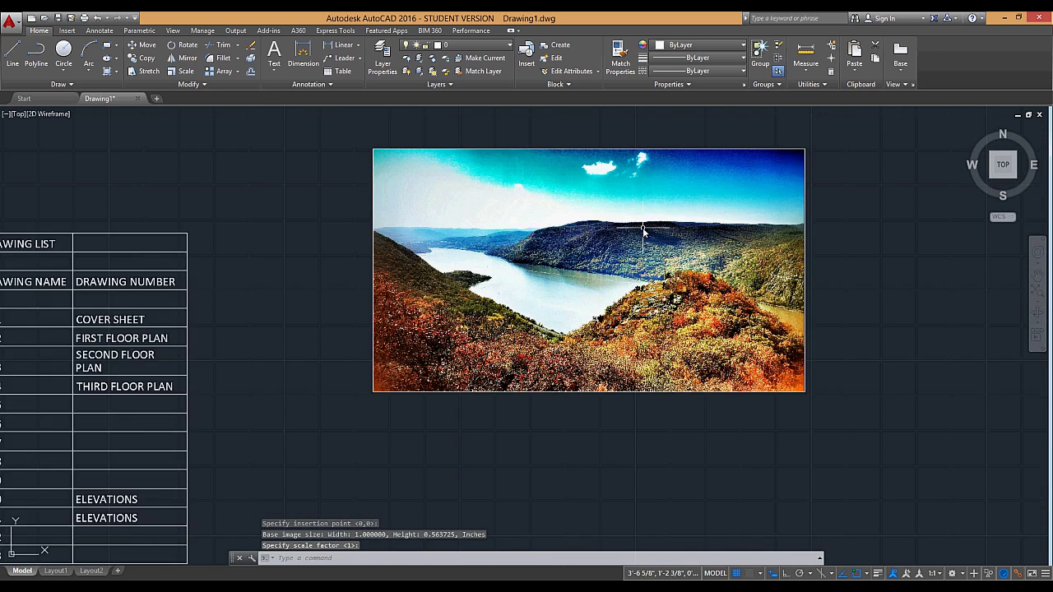
pyautogui.scroll(-5, 642, 227)
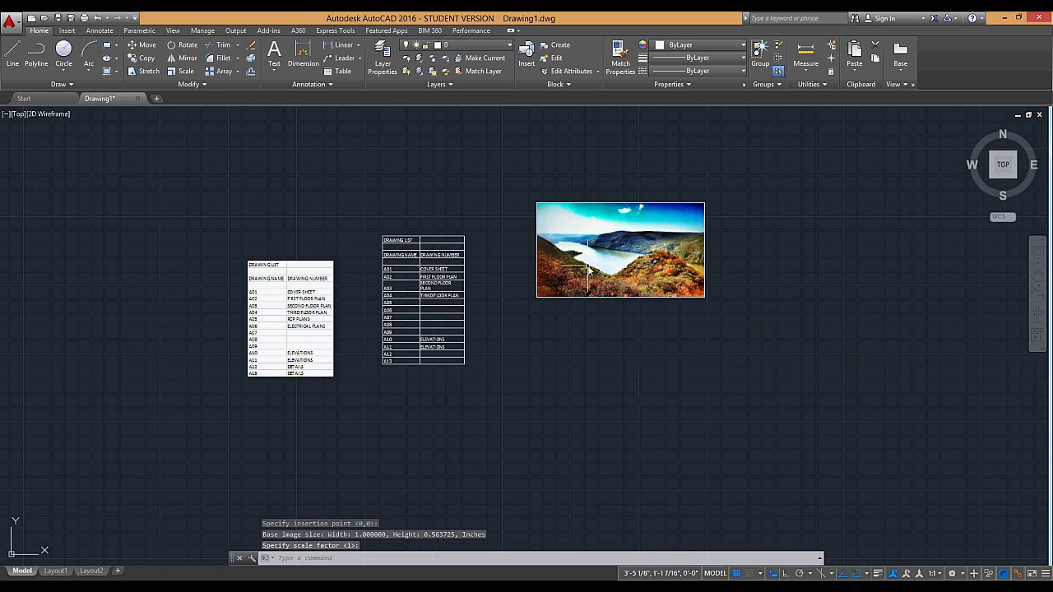
pyautogui.moveTo(589, 270); pyautogui.dragTo(552, 287, button='middle')
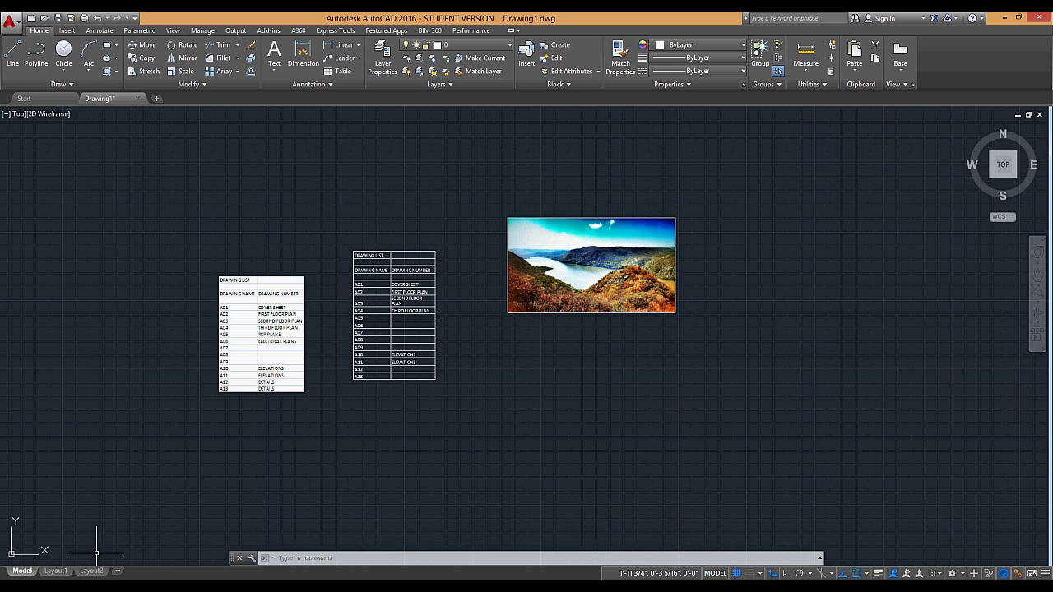
# Start Paint by searching PAINT from the Windows 8 Start screen.
pyautogui.press('super')
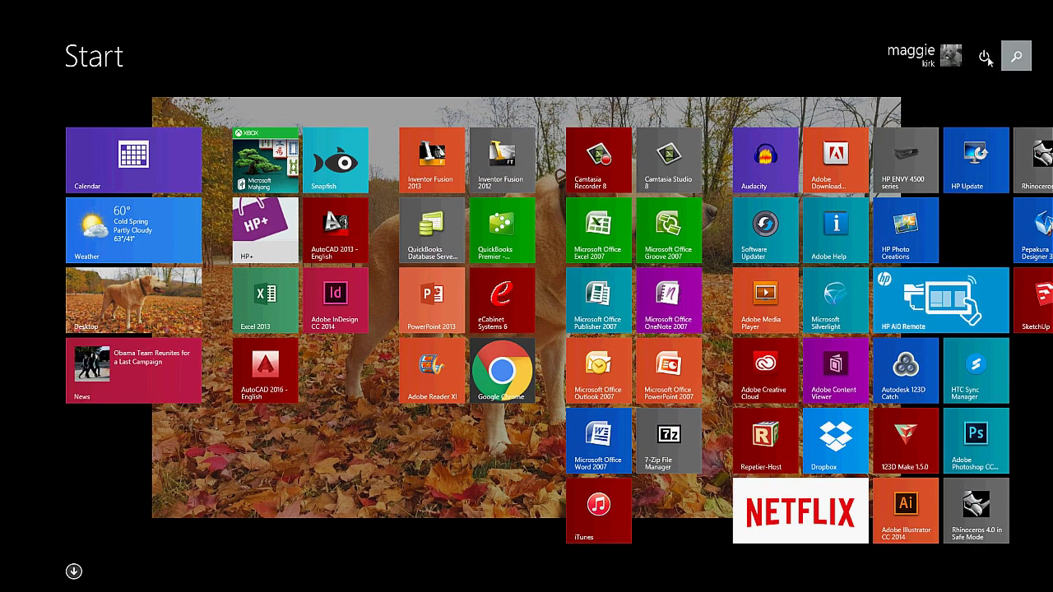
pyautogui.click(1015, 56)
pyautogui.write('PAIN')
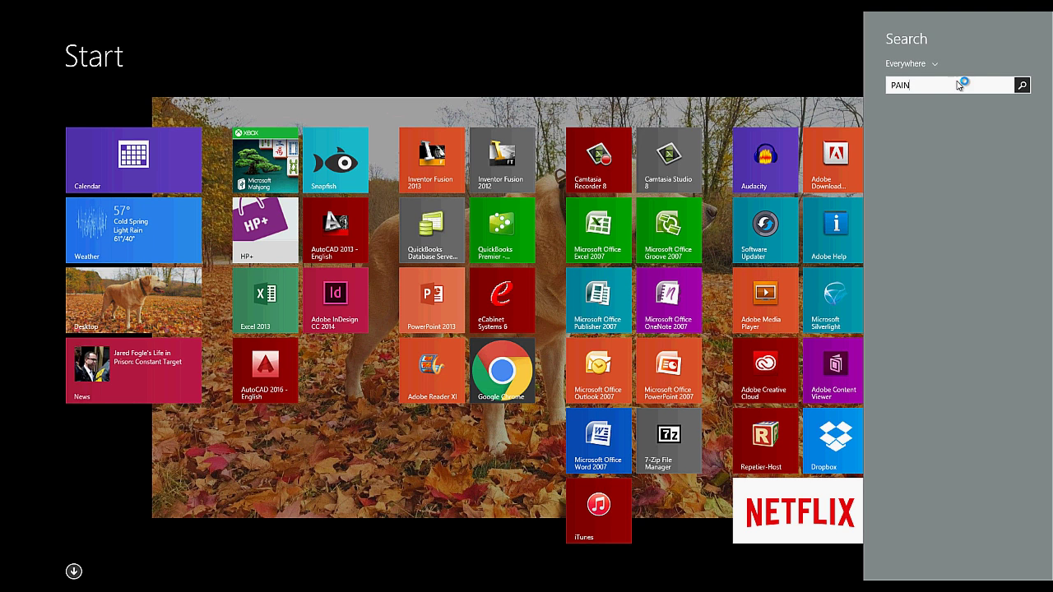
pyautogui.write('T')
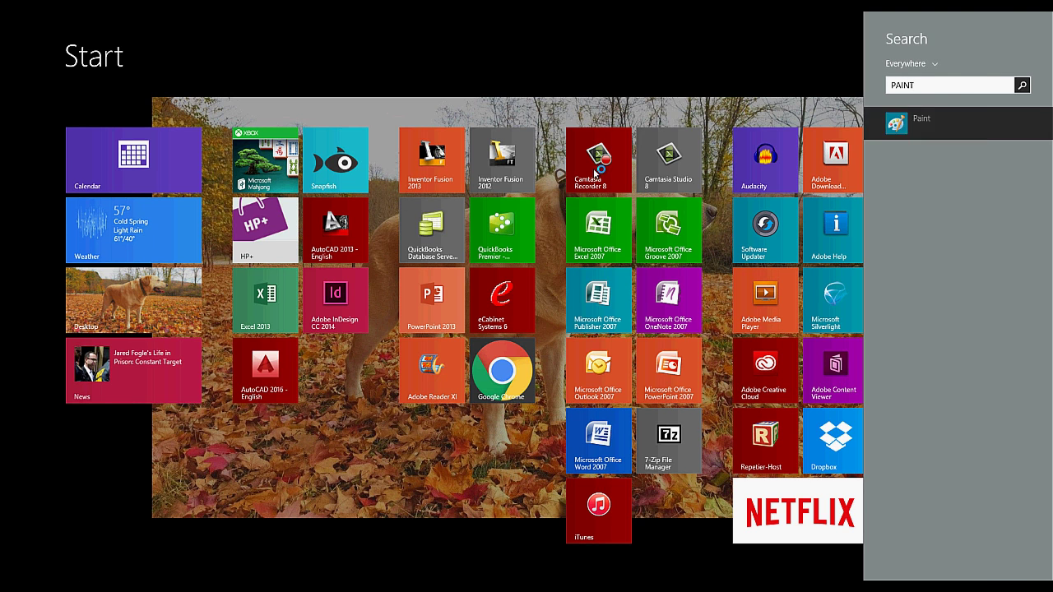
pyautogui.press('super')
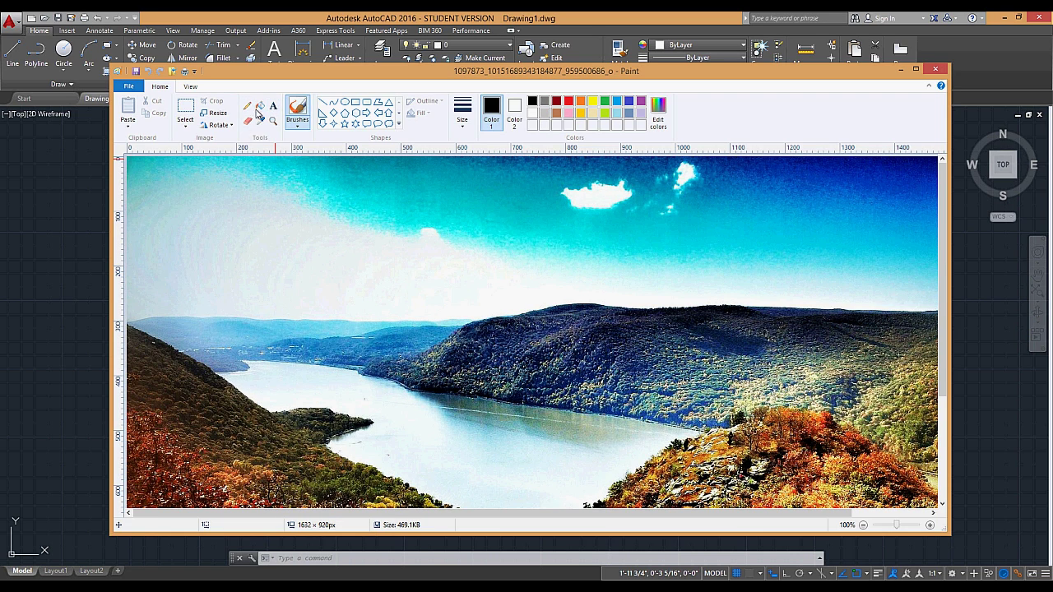
# Draw a solid red sun in the sky using the pencil and a broader brush.
pyautogui.click(246, 105)
pyautogui.click(569, 100)
pyautogui.moveTo(366, 218)
pyautogui.mouseDown()
pyautogui.moveTo(385, 233)
pyautogui.moveTo(360, 218)
pyautogui.mouseUp()
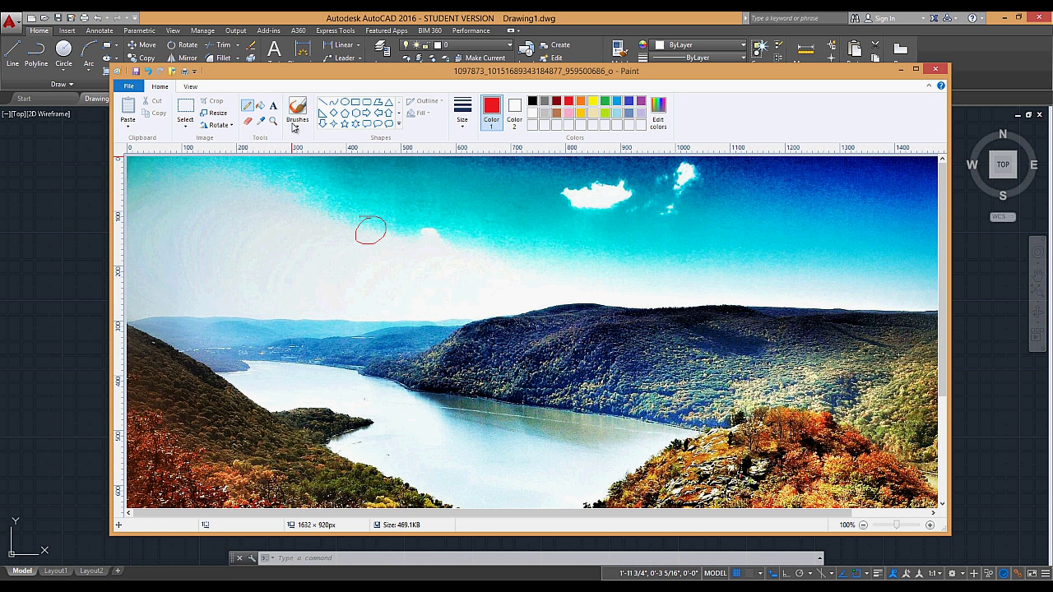
pyautogui.click(298, 124)
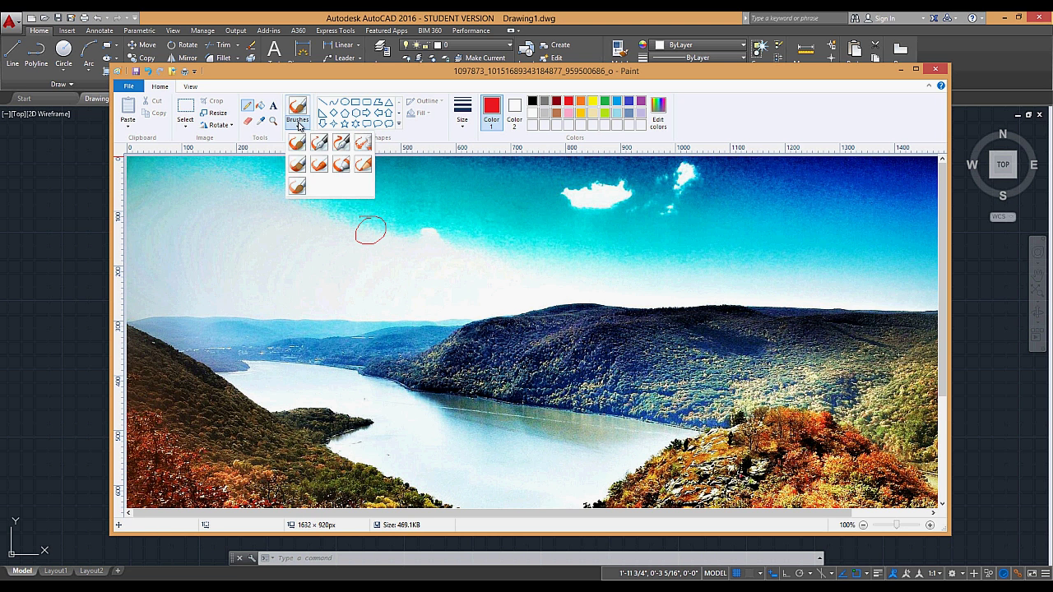
pyautogui.click(341, 167)
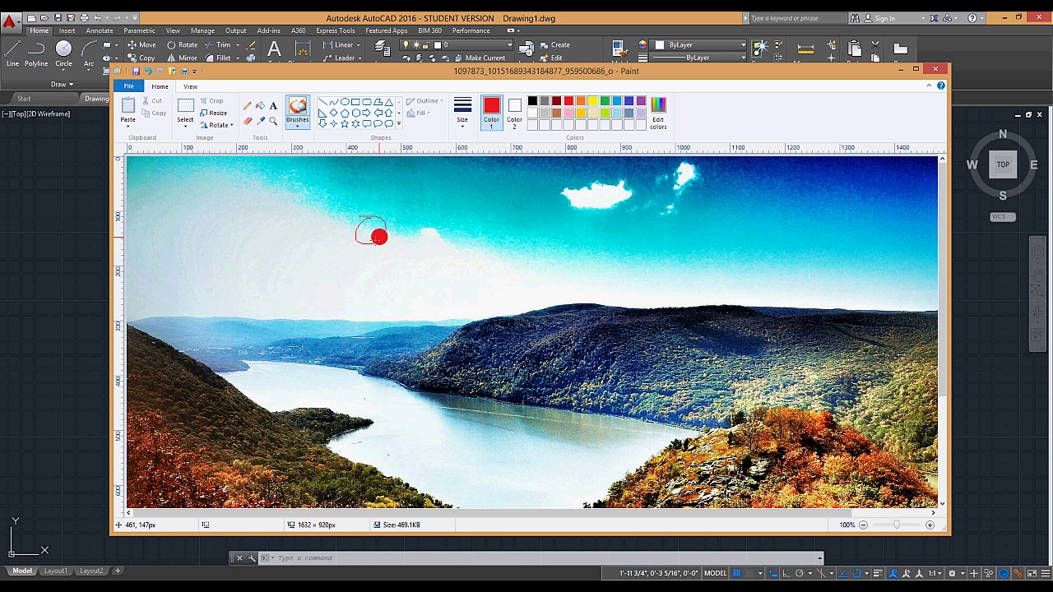
pyautogui.moveTo(378, 240)
pyautogui.mouseDown()
pyautogui.moveTo(370, 226)
pyautogui.moveTo(366, 238)
pyautogui.moveTo(386, 234)
pyautogui.mouseUp()
# Switch back to the first brush type and draw seven red rays around the sun.
pyautogui.click(298, 122)
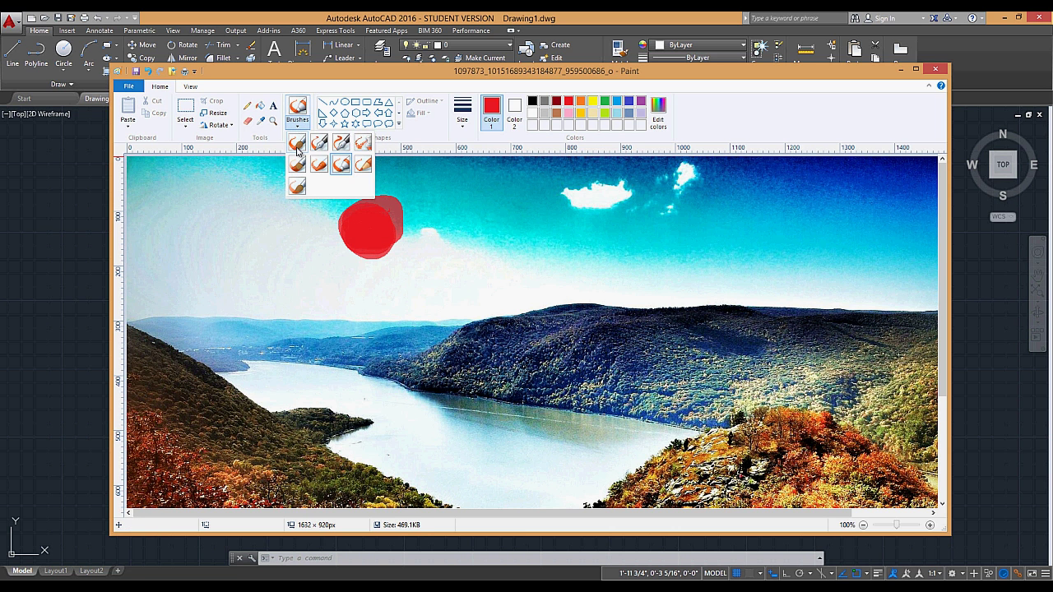
pyautogui.click(298, 146)
pyautogui.click(297, 122)
pyautogui.click(319, 142)
pyautogui.moveTo(298, 220); pyautogui.dragTo(270, 229)
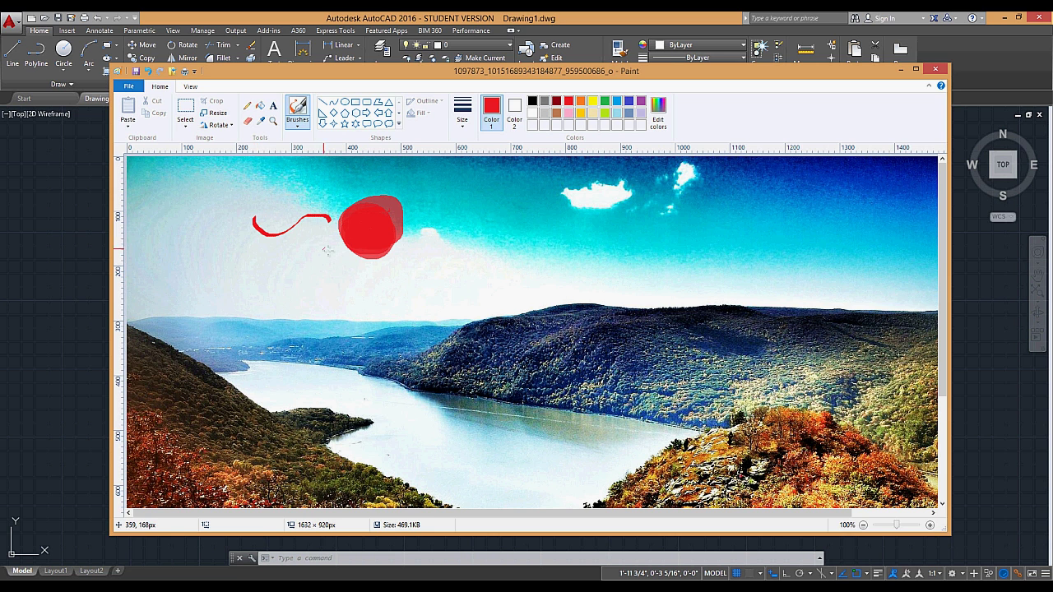
pyautogui.moveTo(328, 250)
pyautogui.mouseDown()
pyautogui.moveTo(297, 265)
pyautogui.moveTo(265, 314)
pyautogui.mouseUp()
pyautogui.moveTo(363, 275); pyautogui.dragTo(339, 360)
pyautogui.moveTo(398, 273)
pyautogui.mouseDown()
pyautogui.moveTo(435, 306)
pyautogui.moveTo(485, 318)
pyautogui.mouseUp()
pyautogui.moveTo(426, 222); pyautogui.dragTo(559, 221)
pyautogui.moveTo(412, 186); pyautogui.dragTo(449, 163)
pyautogui.moveTo(367, 180); pyautogui.dragTo(249, 176)
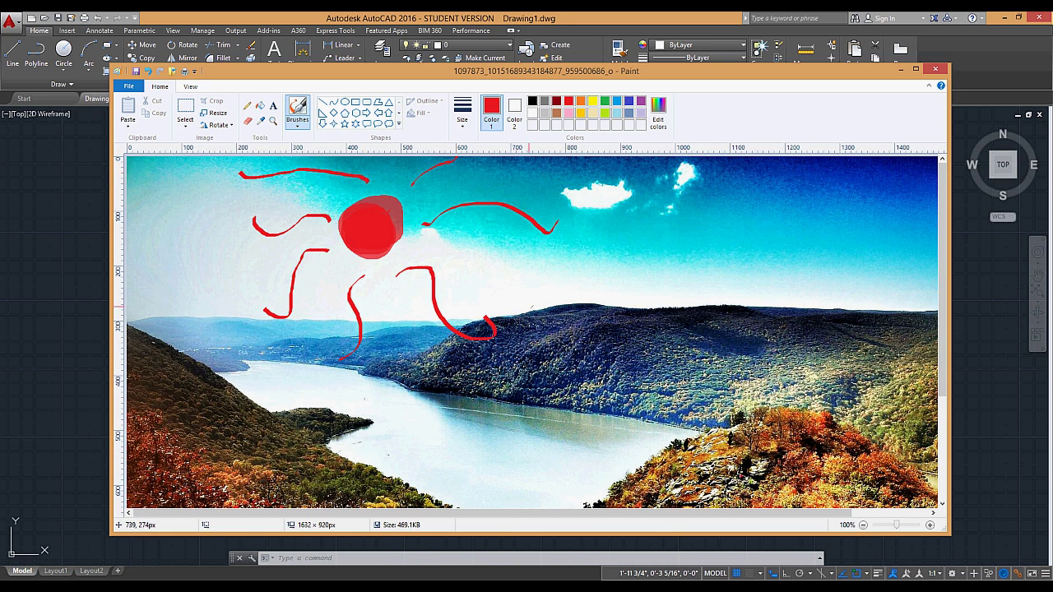
# Add a red boat on the river and a cloud outline, then save and dismiss the sharing-violation error.
pyautogui.scroll(-3, 477, 361)
pyautogui.scroll(2, 517, 317)
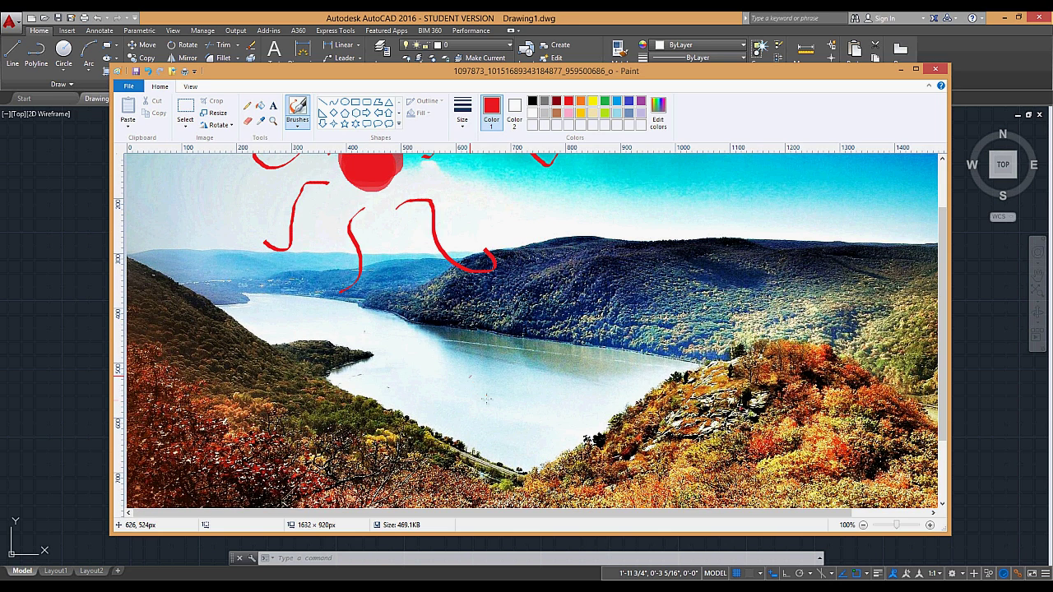
pyautogui.moveTo(475, 388)
pyautogui.mouseDown()
pyautogui.moveTo(521, 387)
pyautogui.moveTo(479, 382)
pyautogui.moveTo(520, 371)
pyautogui.moveTo(504, 352)
pyautogui.mouseUp()
pyautogui.scroll(2, 641, 284)
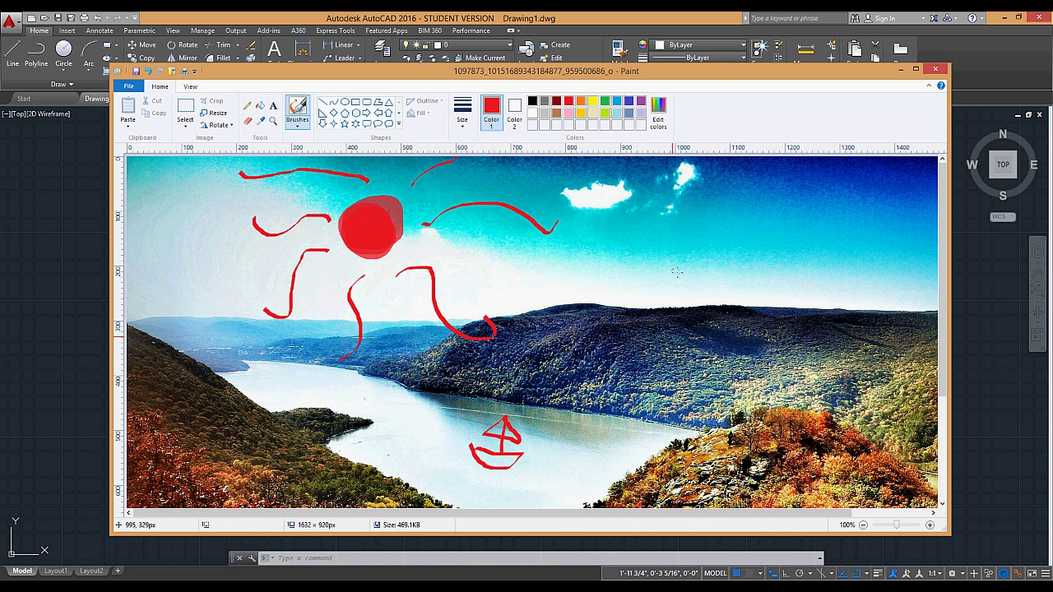
pyautogui.moveTo(692, 242)
pyautogui.mouseDown()
pyautogui.moveTo(763, 210)
pyautogui.moveTo(801, 249)
pyautogui.moveTo(714, 265)
pyautogui.moveTo(685, 240)
pyautogui.mouseUp()
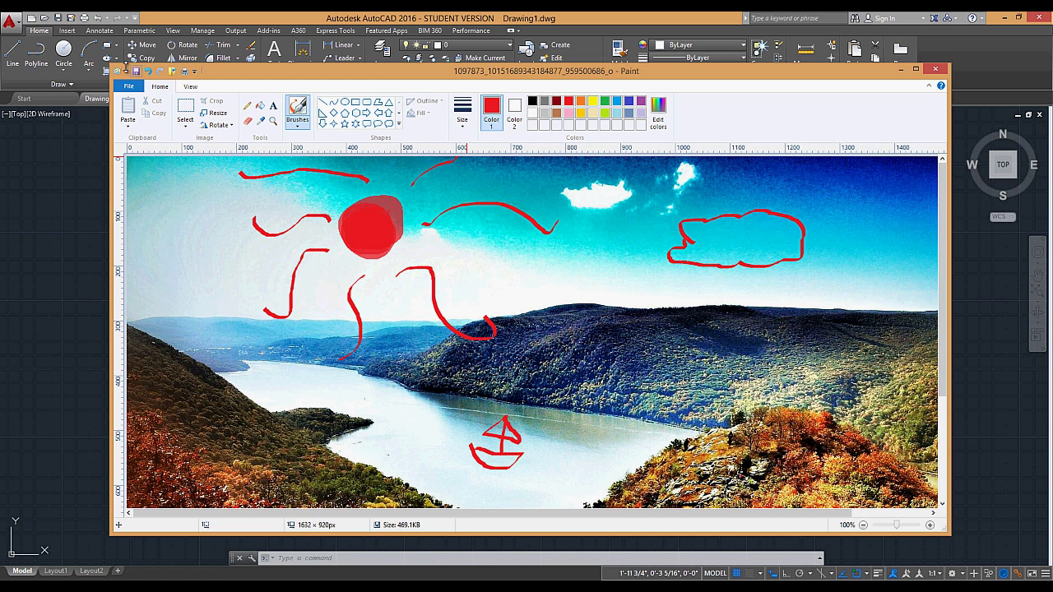
pyautogui.click(136, 72)
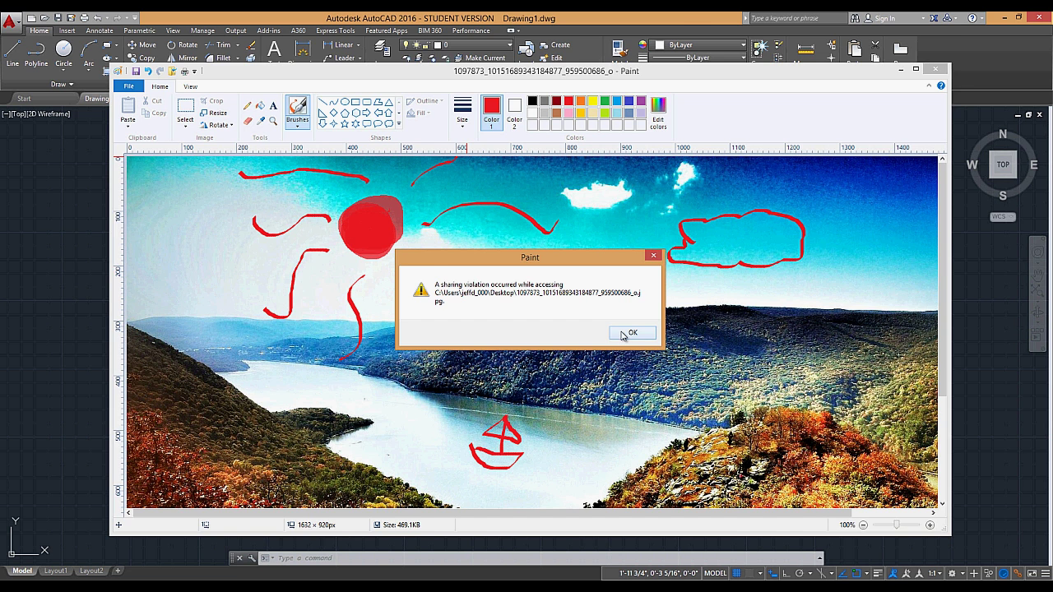
pyautogui.click(625, 333)
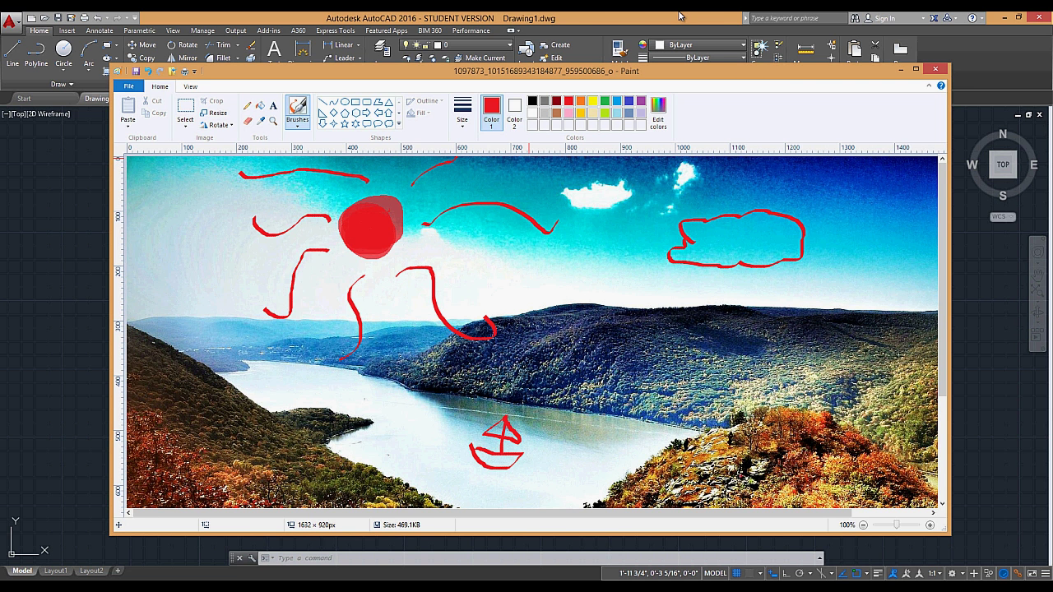
# Quit AutoCAD, accept saving changes, and save to the Desktop as OLE OBJECT EXAMPLE.
pyautogui.click(727, 15)
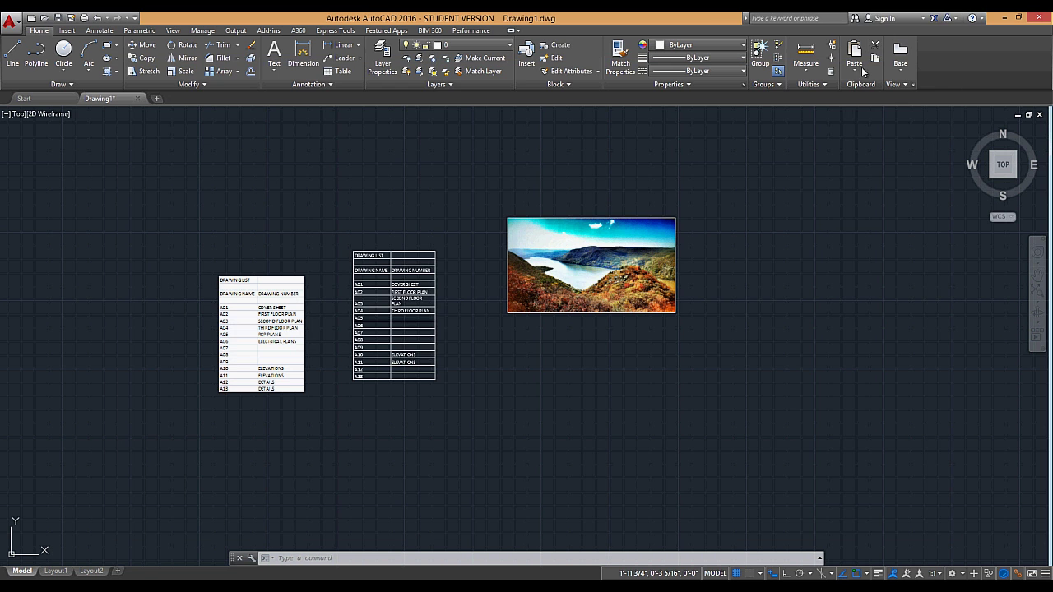
pyautogui.click(1039, 18)
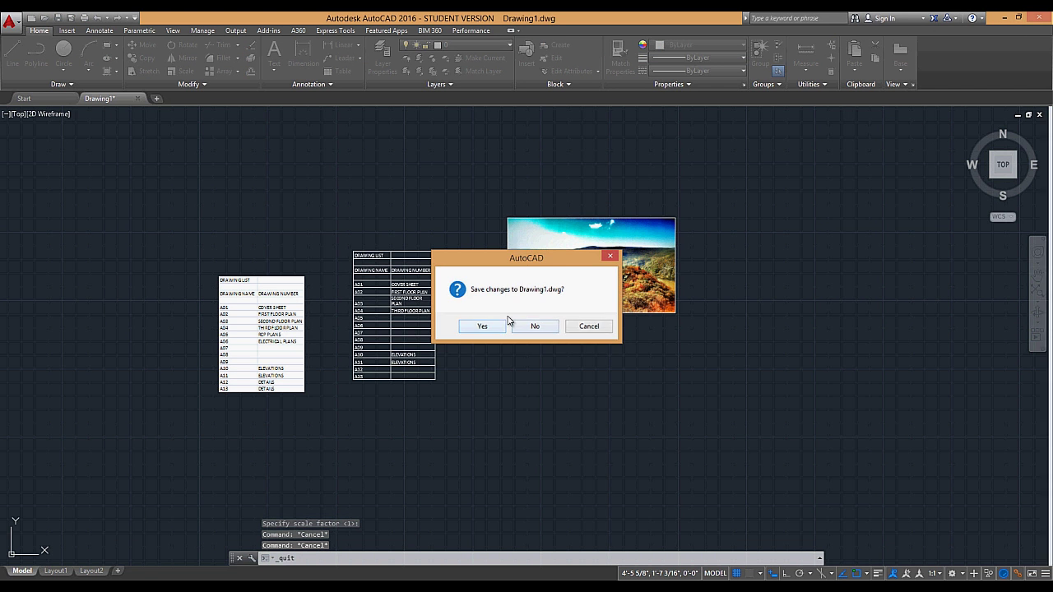
pyautogui.click(482, 328)
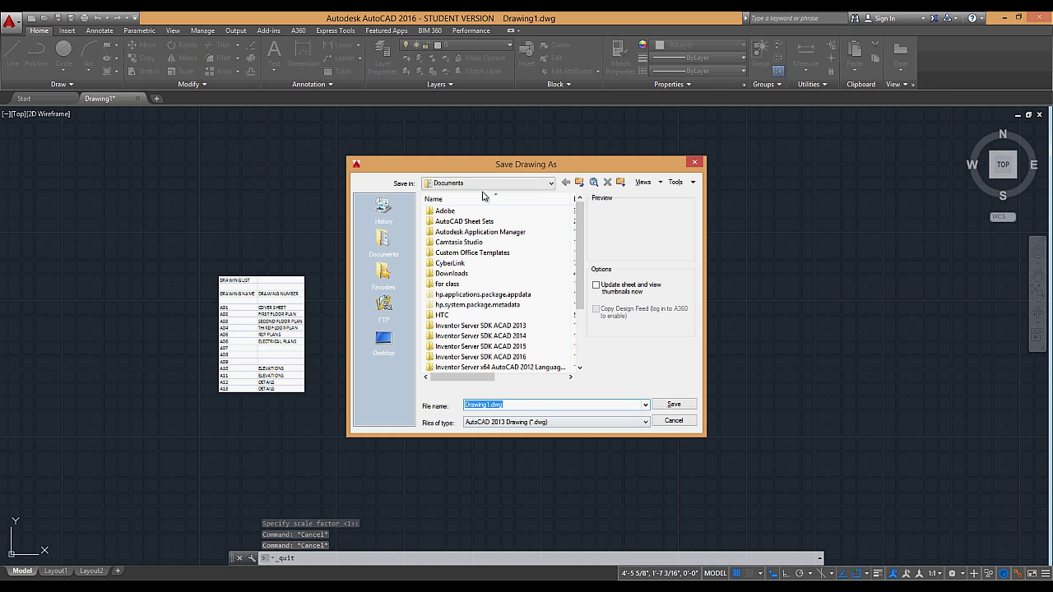
pyautogui.click(550, 183)
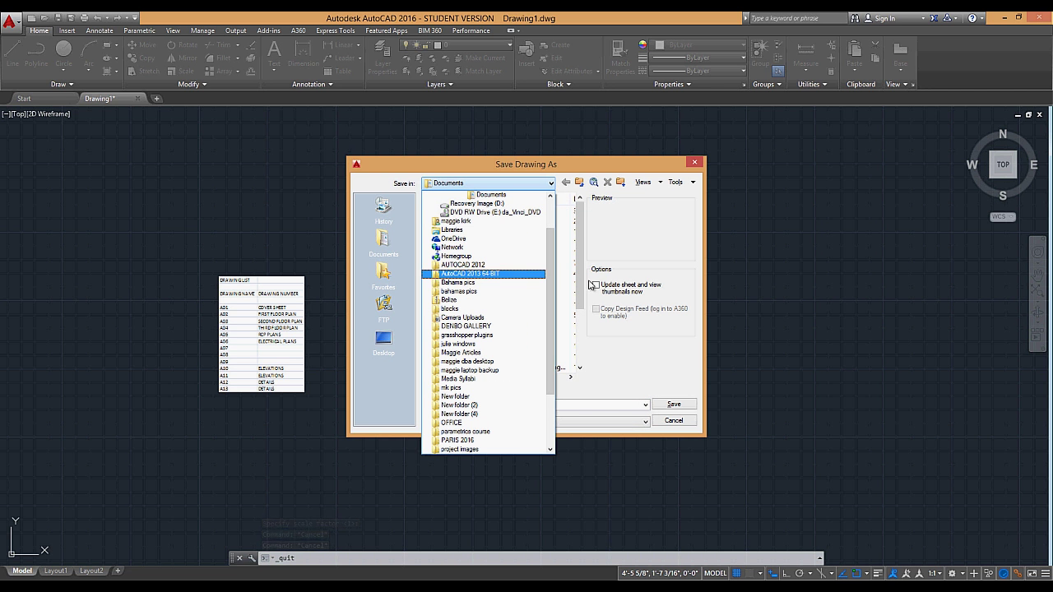
pyautogui.scroll(3, 547, 252)
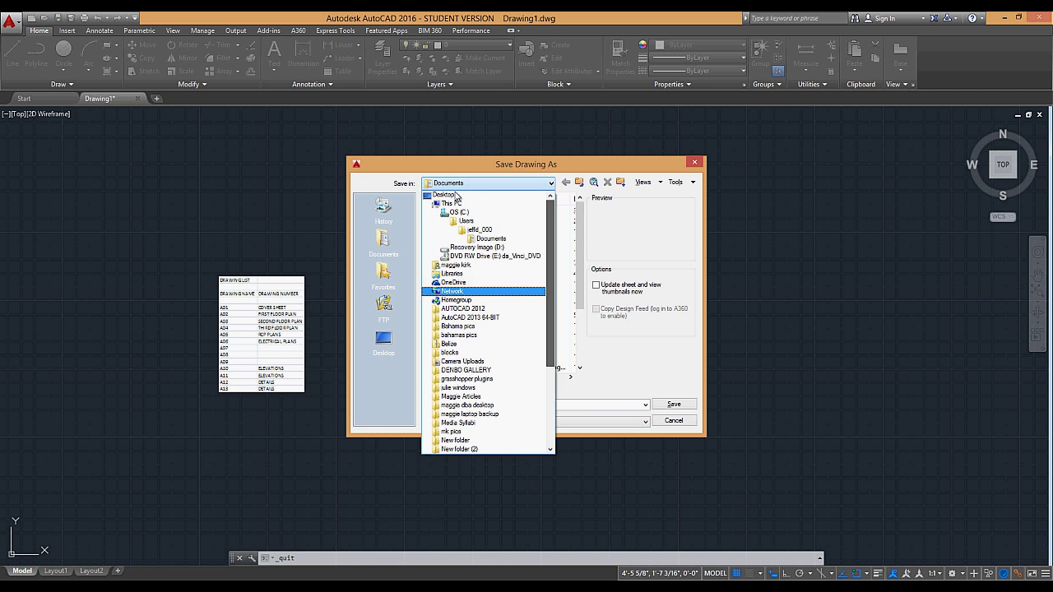
pyautogui.click(460, 197)
pyautogui.doubleClick(498, 405)
pyautogui.write('OLE OBJECT EXAMPLE')
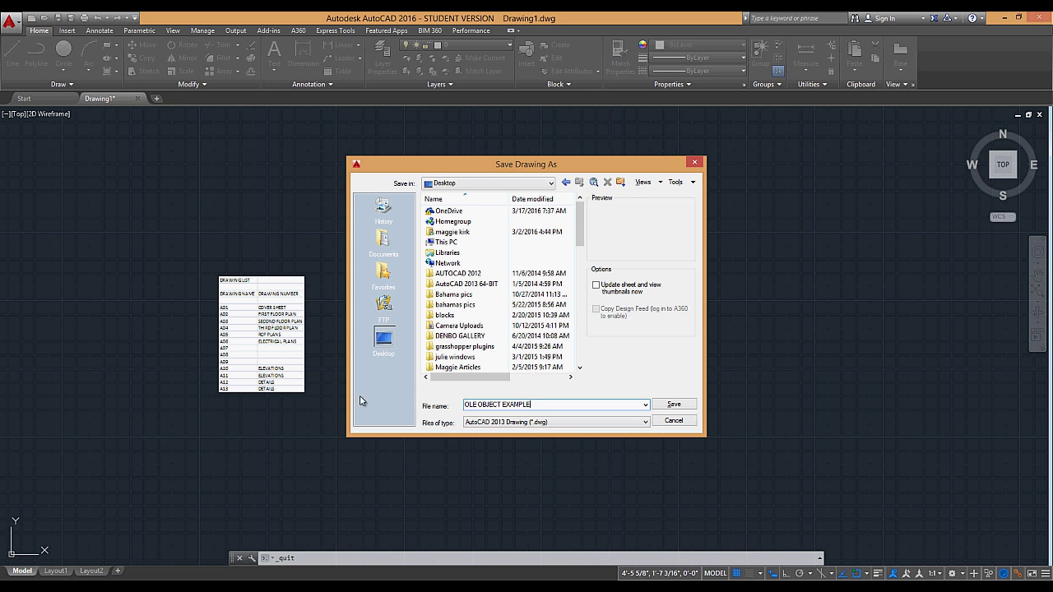
pyautogui.click(674, 405)
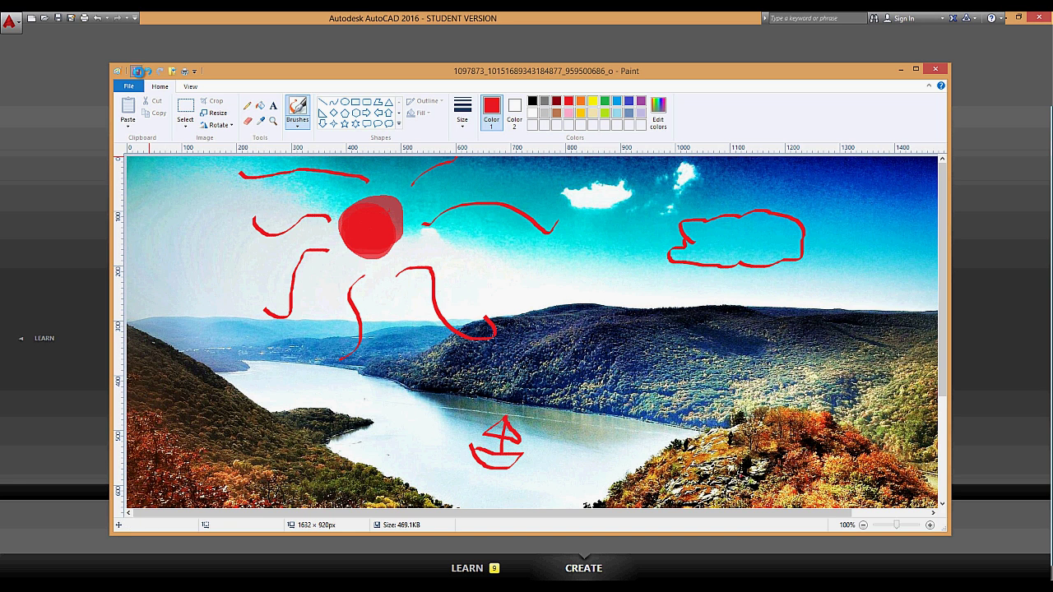
# Save the red-doodled landscape photo in Paint and close Paint.
pyautogui.click(137, 71)
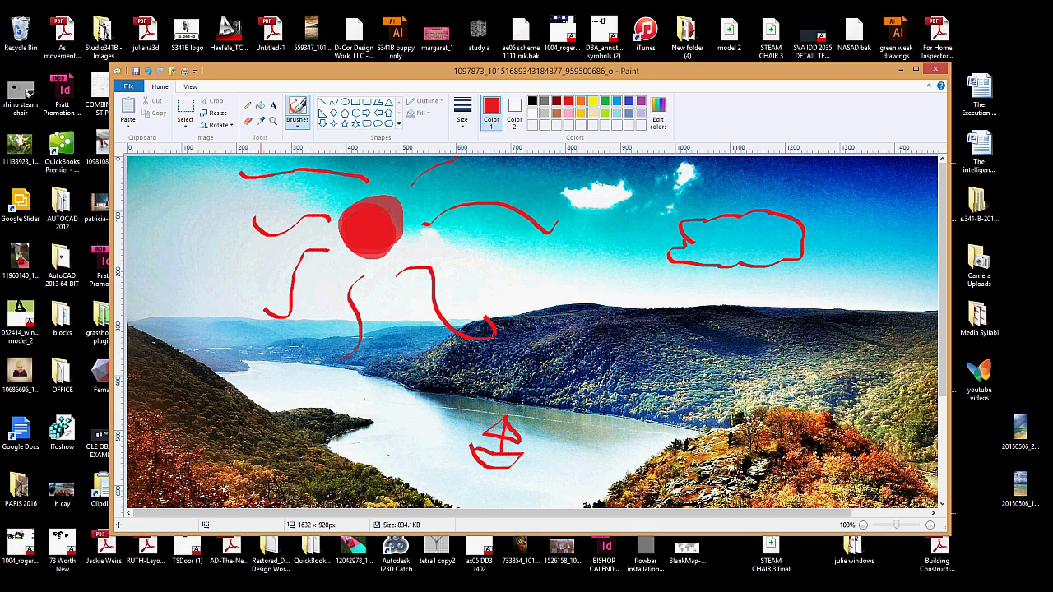
pyautogui.click(935, 71)
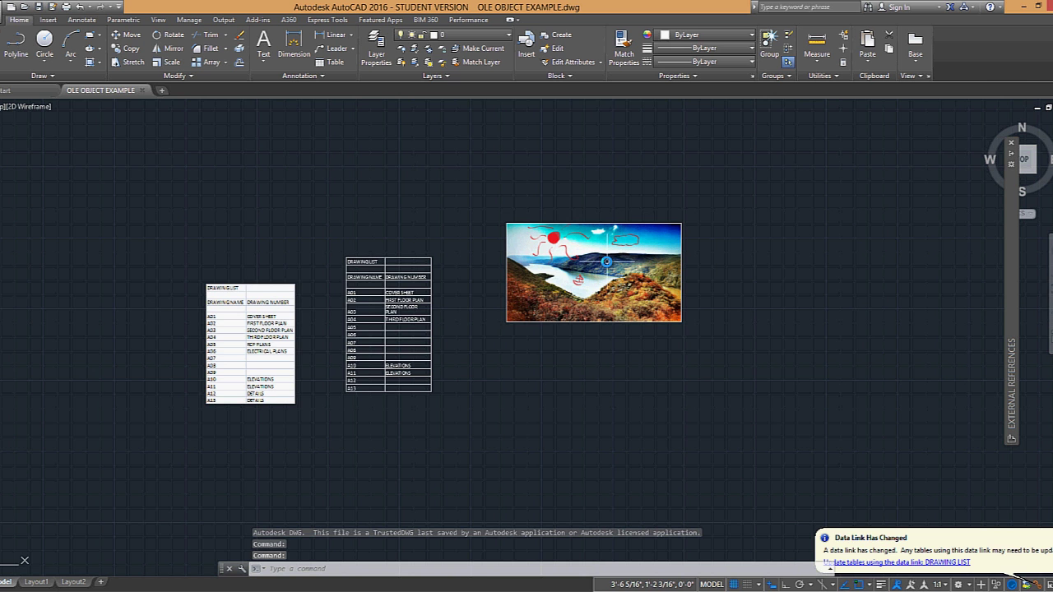
# Zoom in and out on the OLE OBJECT EXAMPLE drawing to inspect the updated doodled photo.
pyautogui.scroll(2, 608, 265)
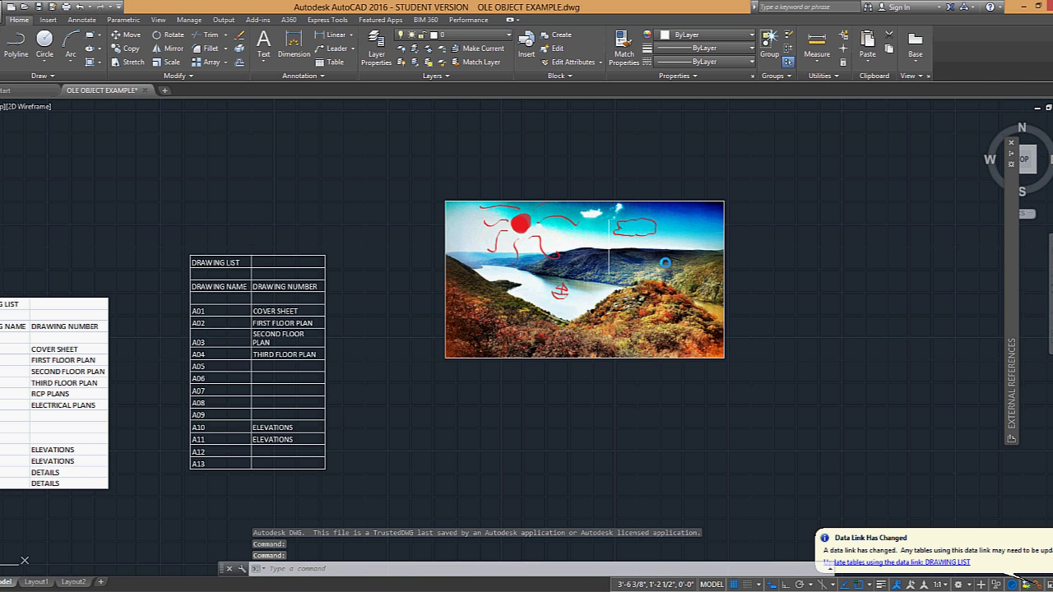
pyautogui.scroll(-3, 687, 268)
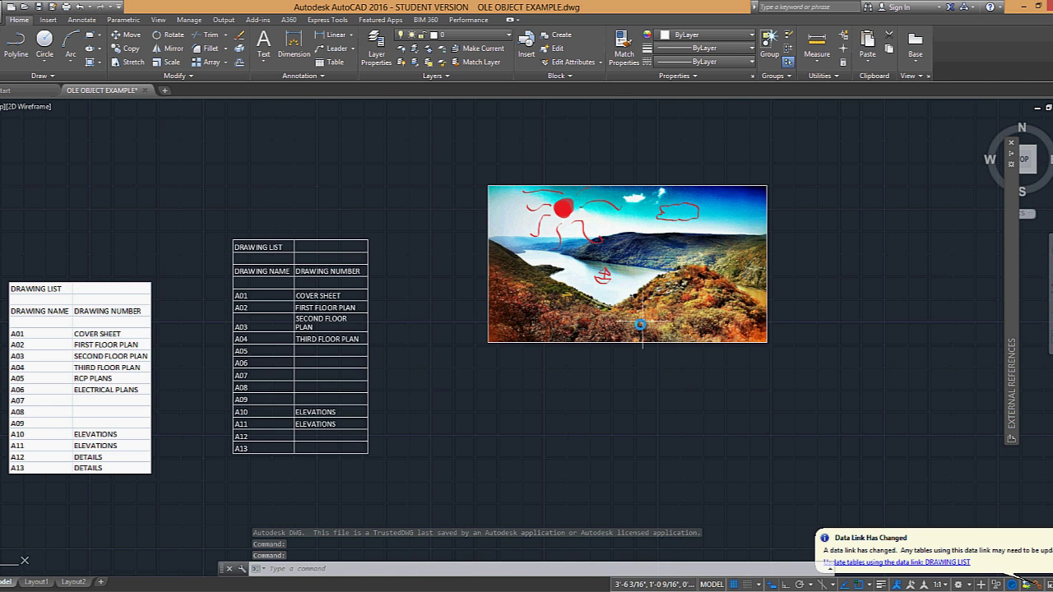